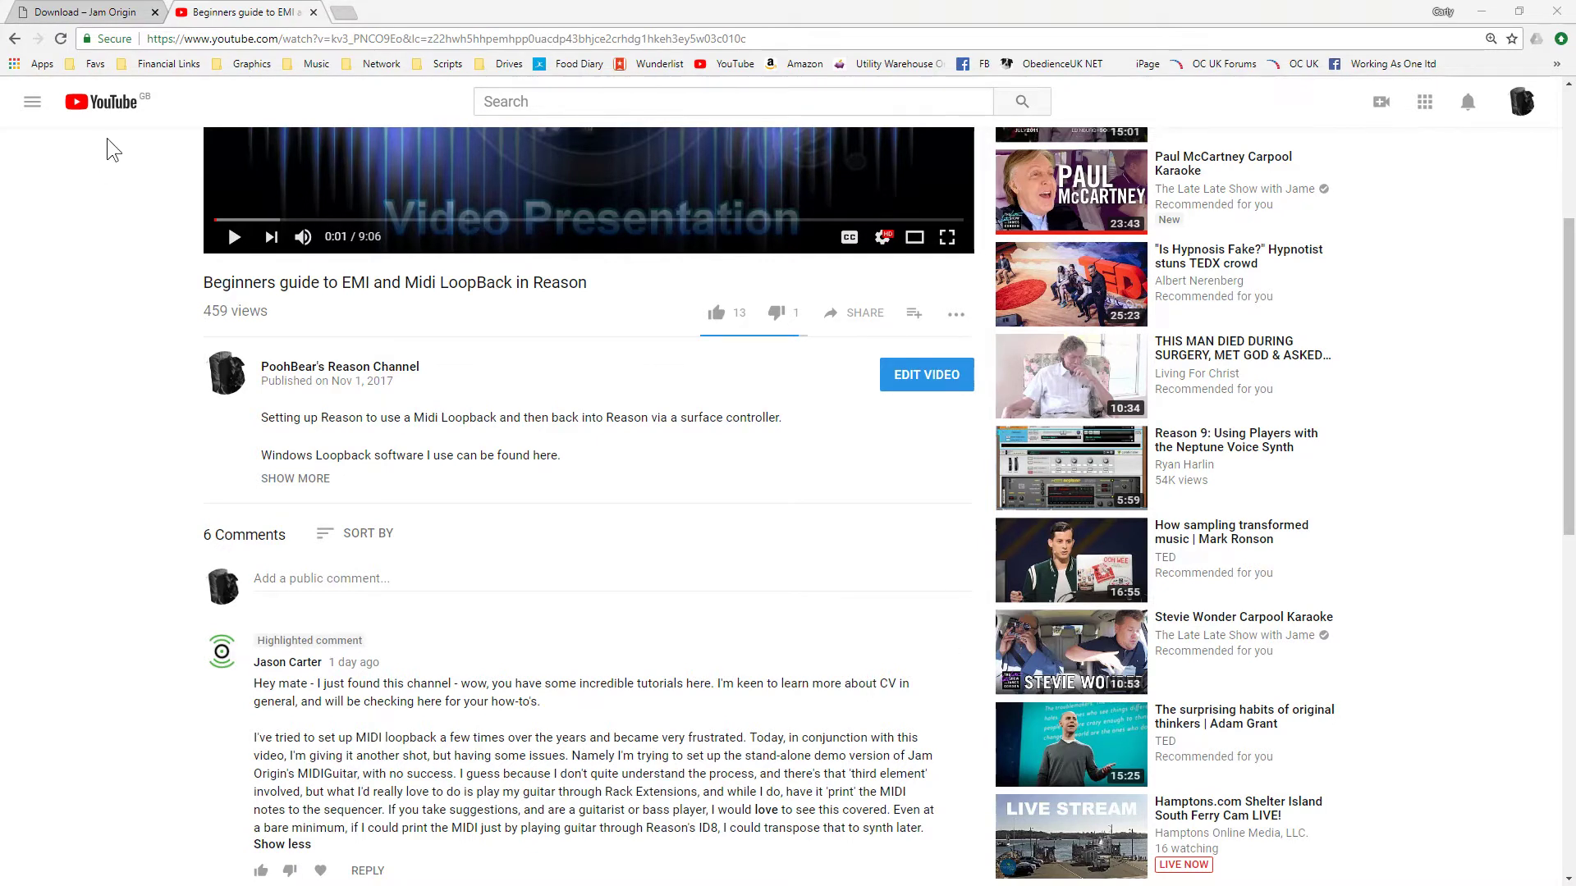
# Minimize the browser showing Jam Origin's MIDI Guitar 2 downloads page
pyautogui.click(107, 15)
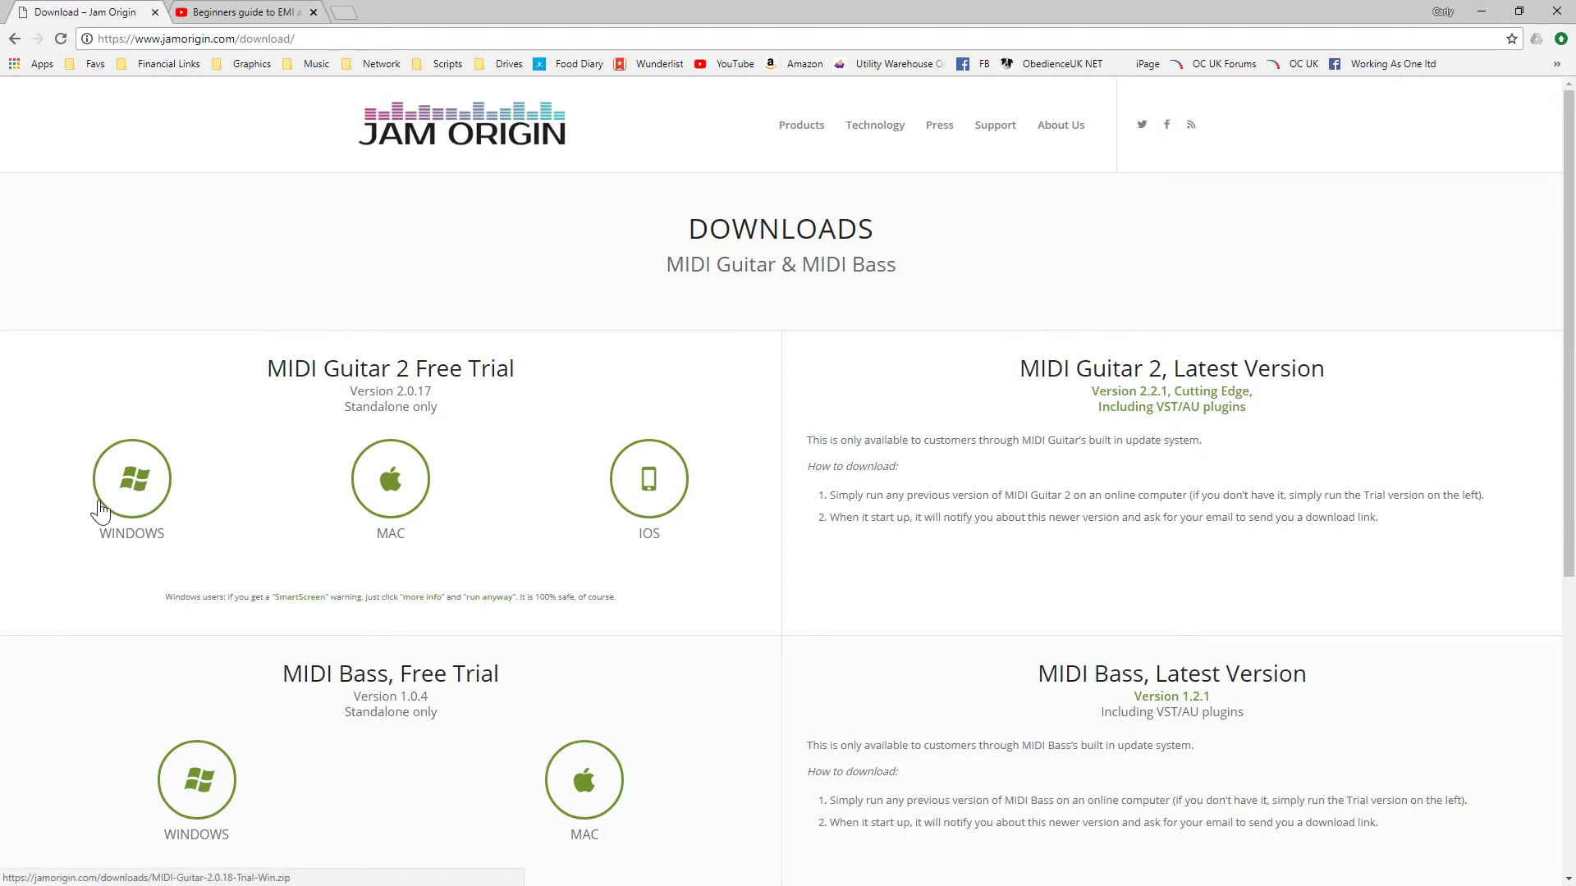
# Continue MIDI Guitar 2 as a free trial and show its audio and MIDI interface settings
pyautogui.click(1484, 12)
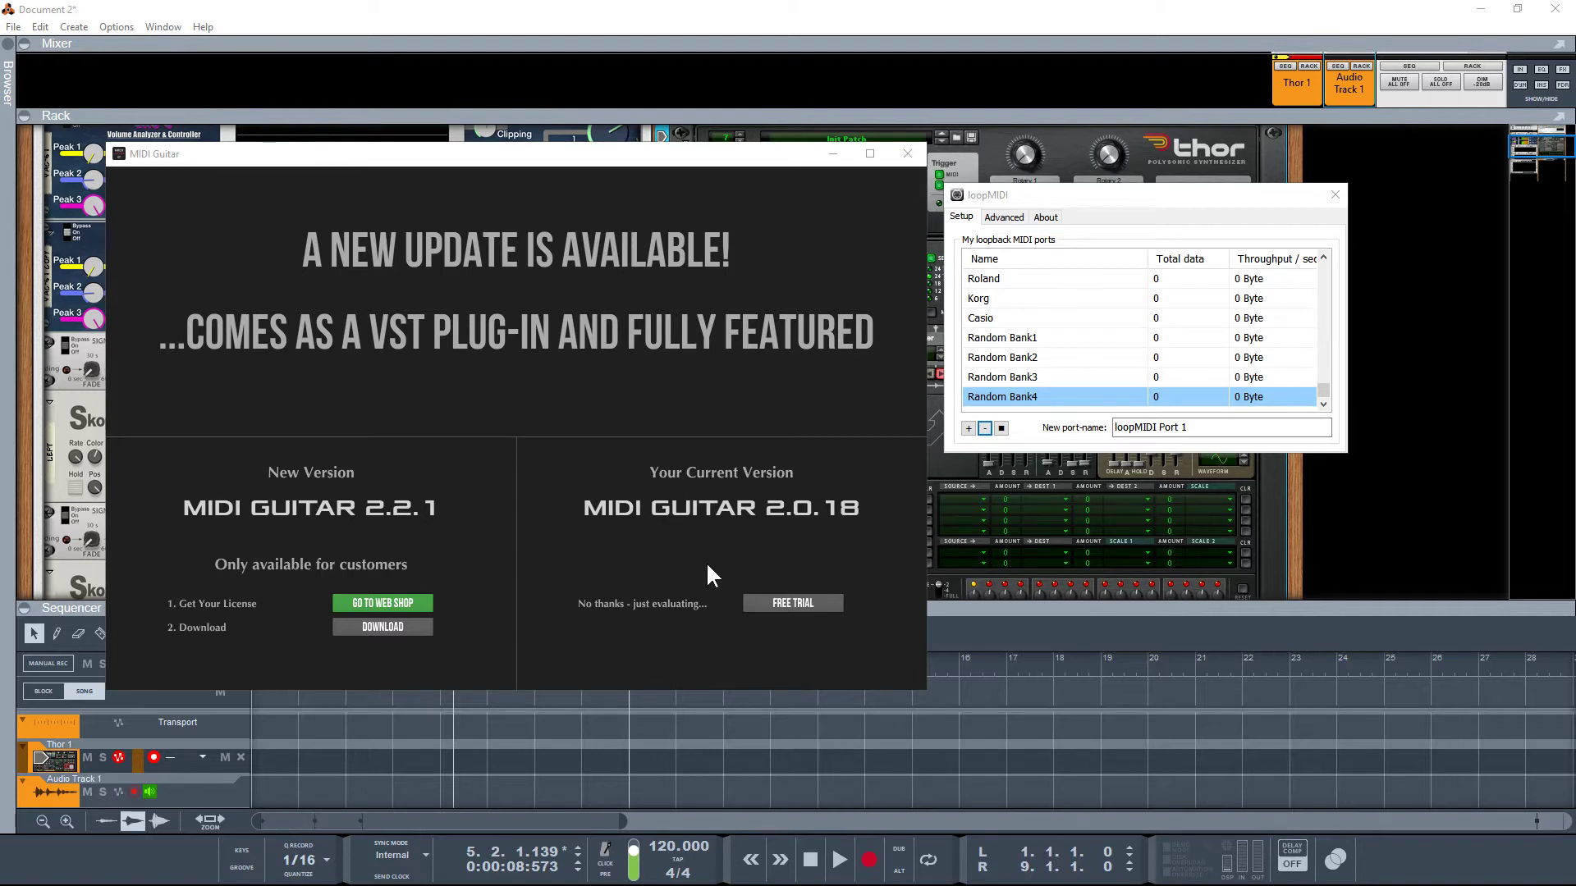
pyautogui.click(776, 602)
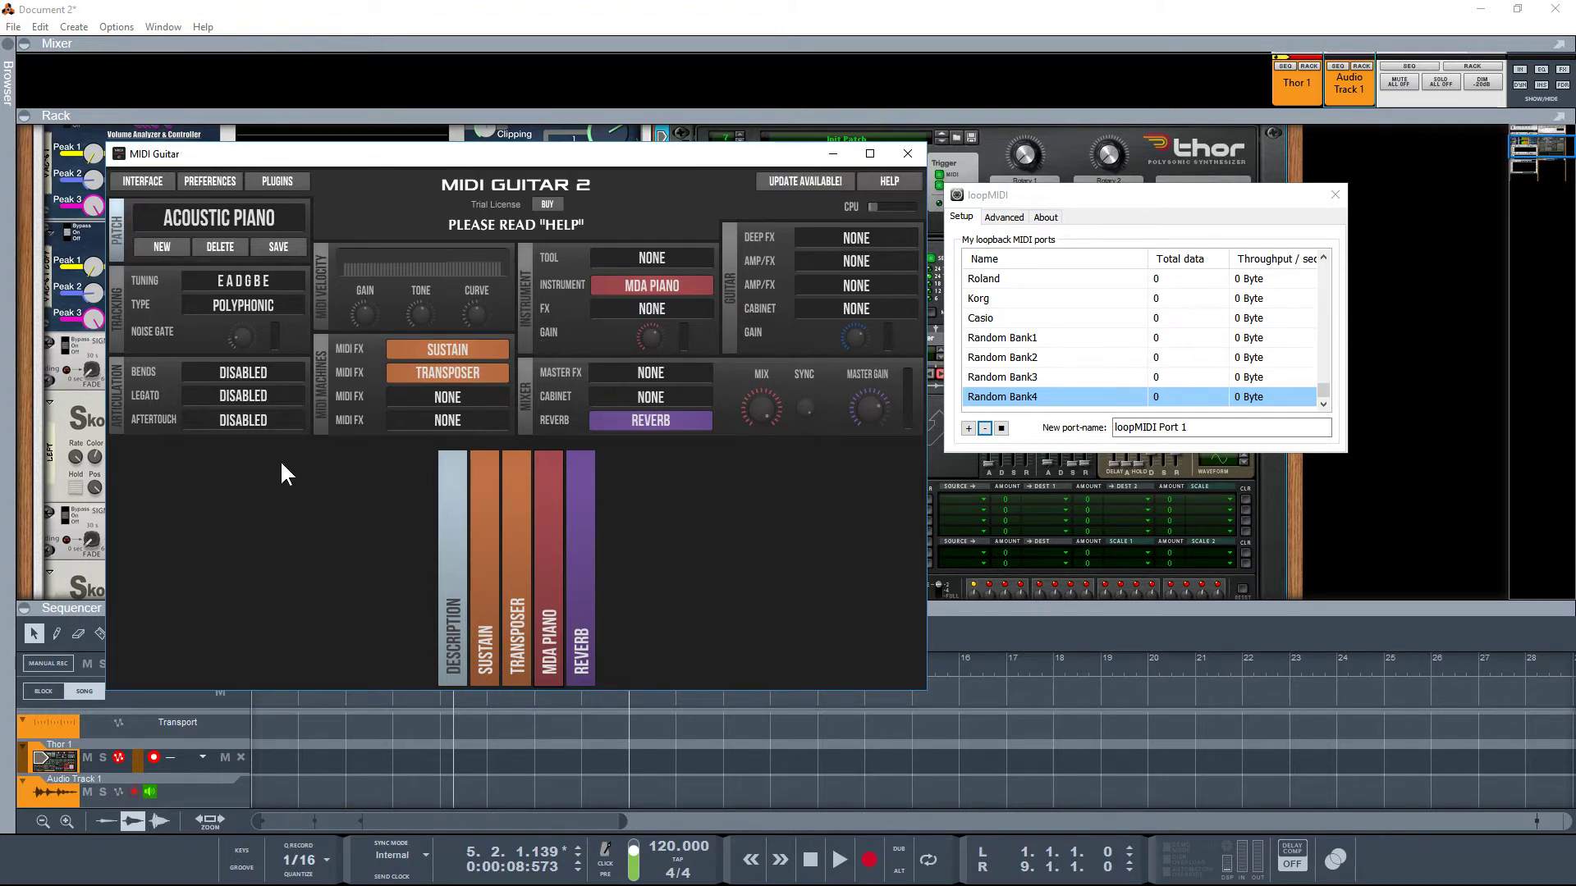
pyautogui.click(135, 177)
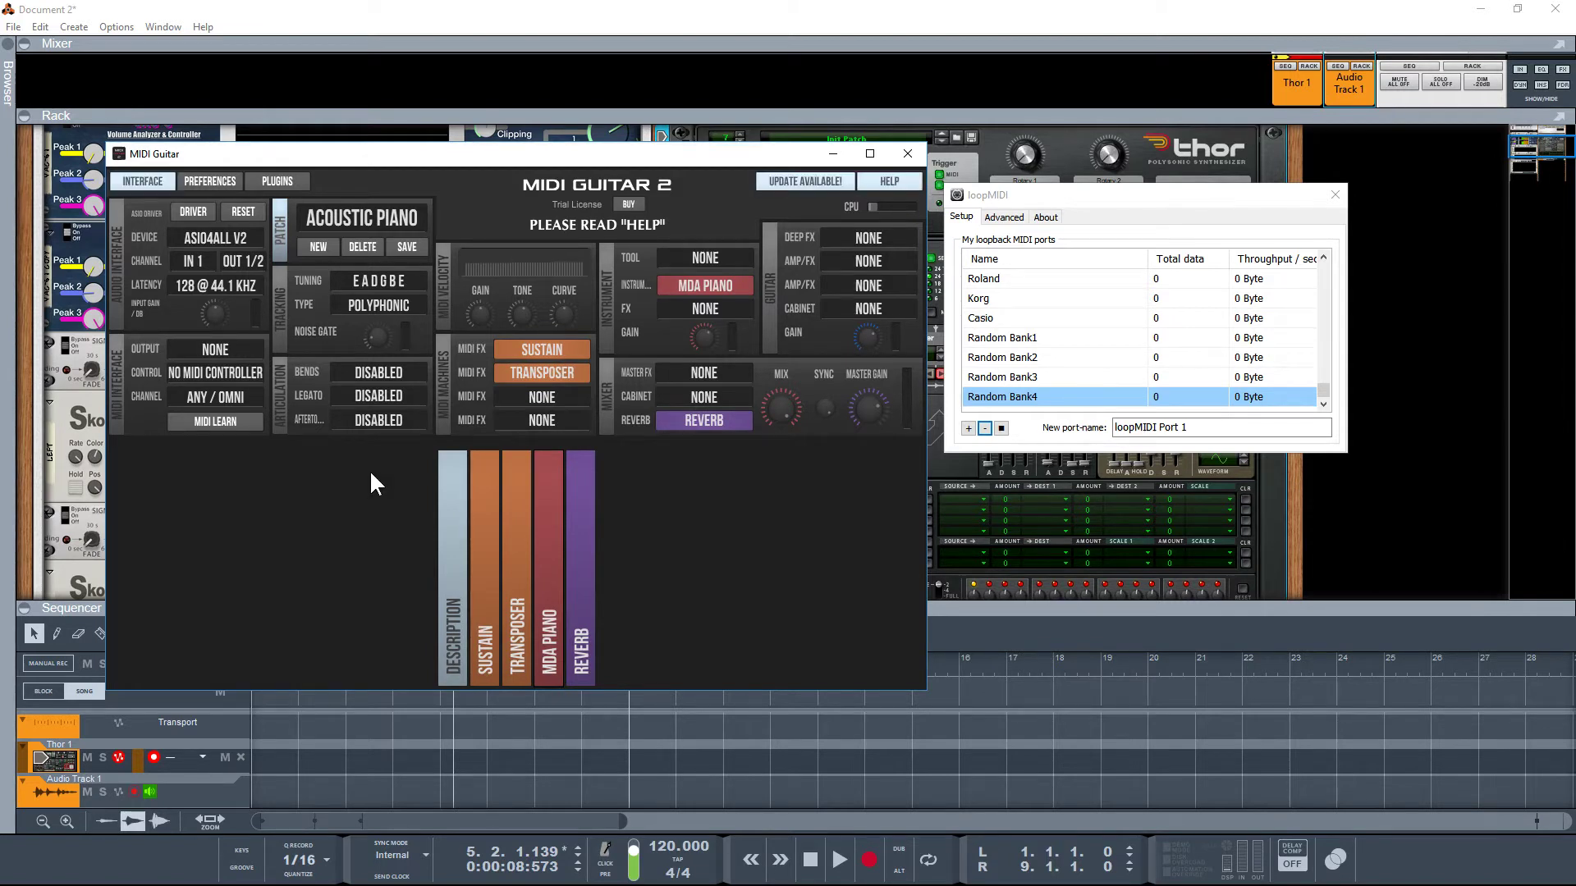
# Create a loopMIDI port named 'Jam' and scroll to see it below Random Bank4
pyautogui.click(1202, 430)
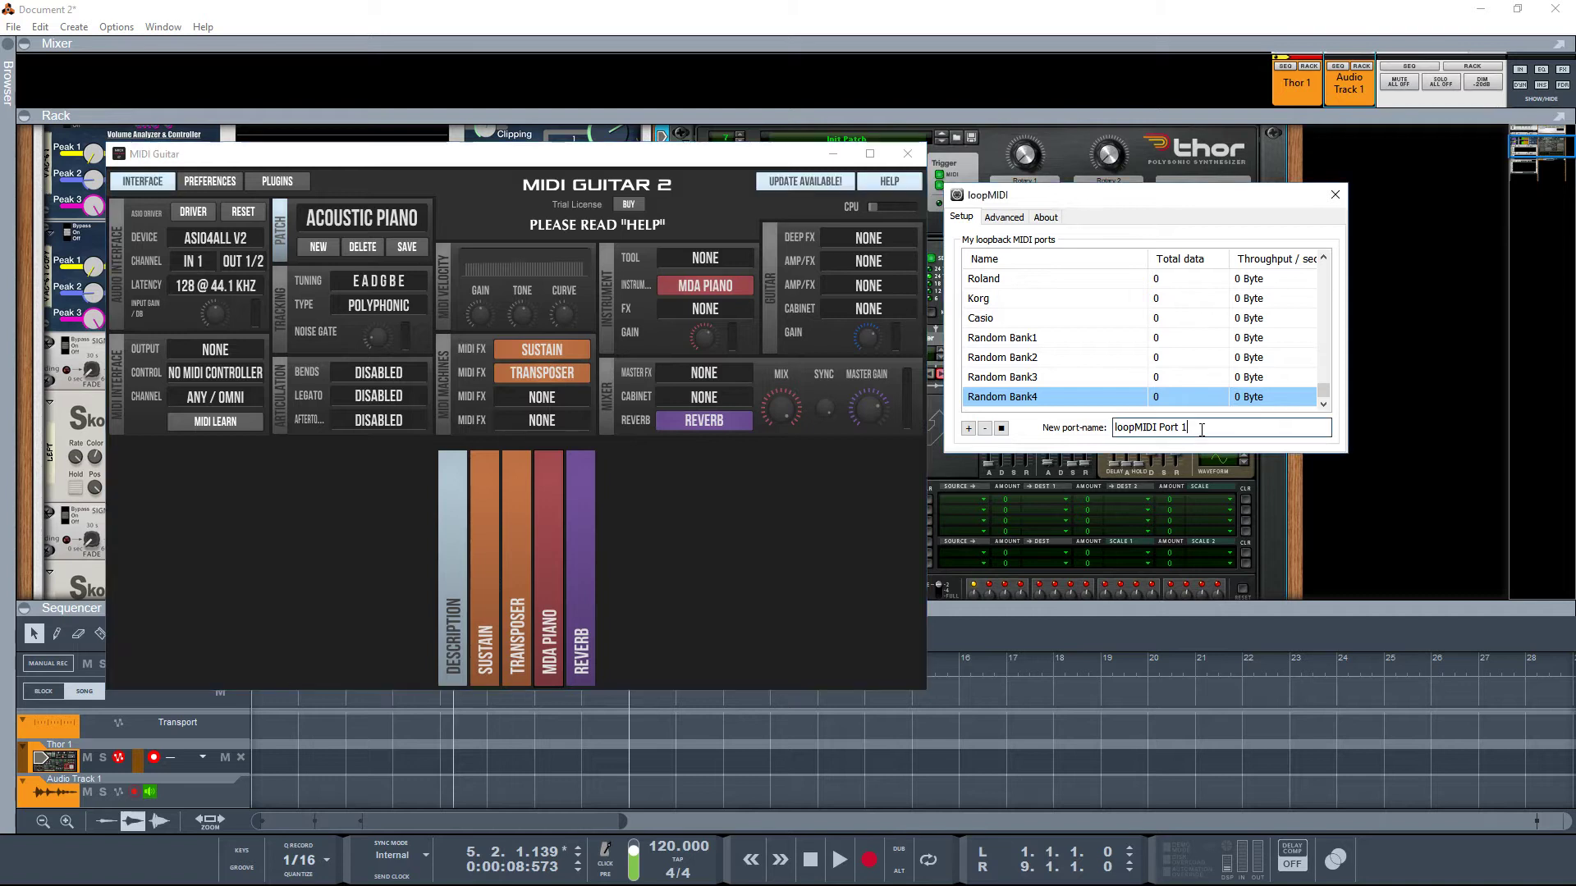
pyautogui.moveTo(1202, 430); pyautogui.dragTo(1032, 436)
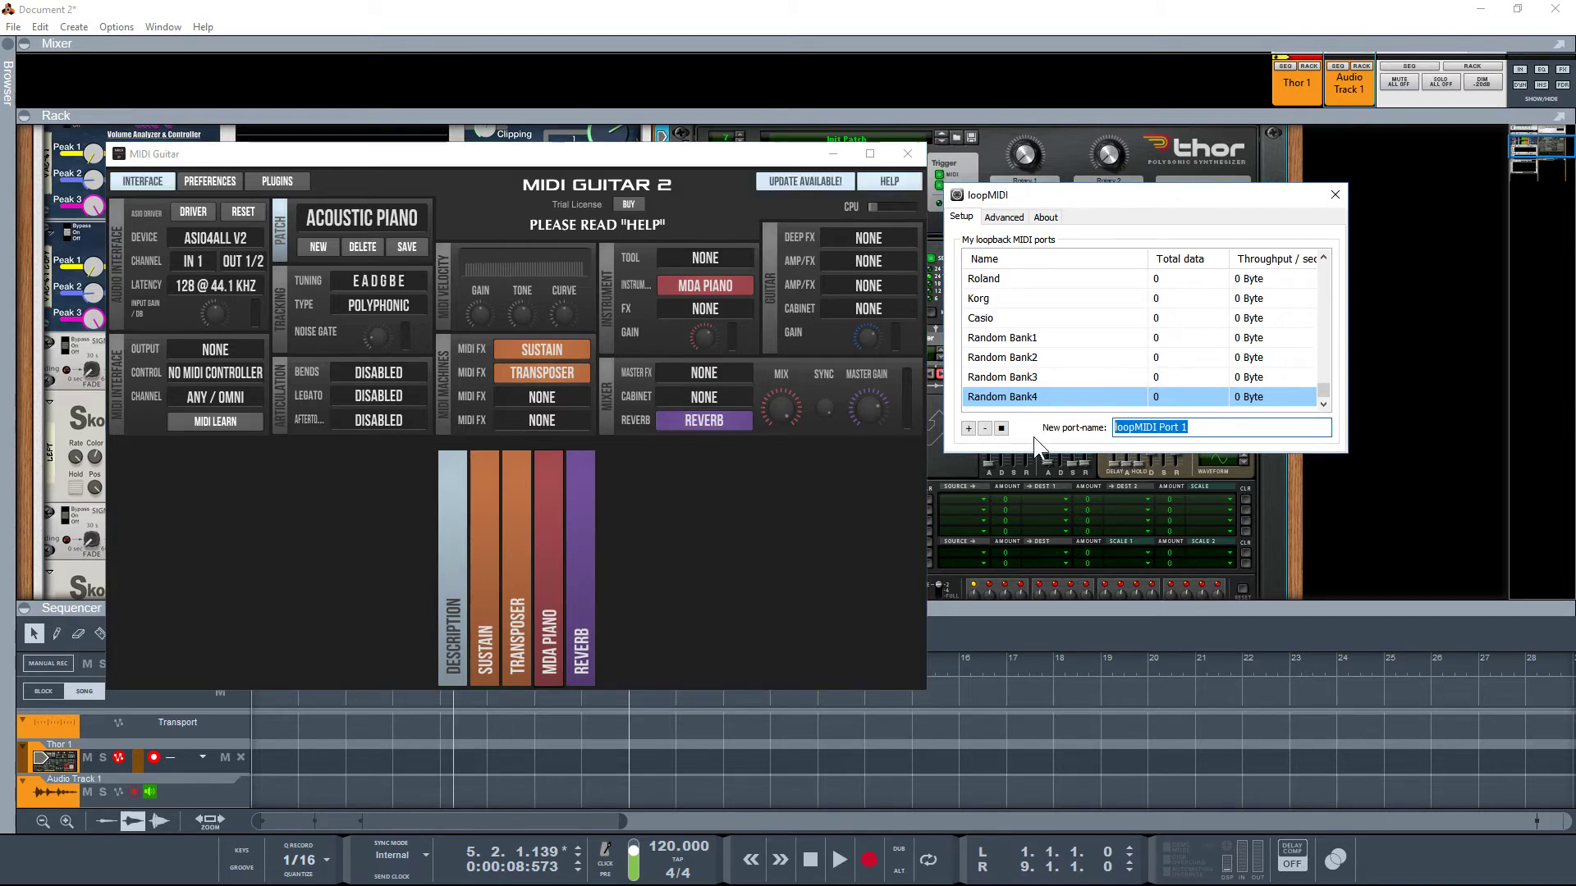
pyautogui.write('Jam')
pyautogui.click(970, 428)
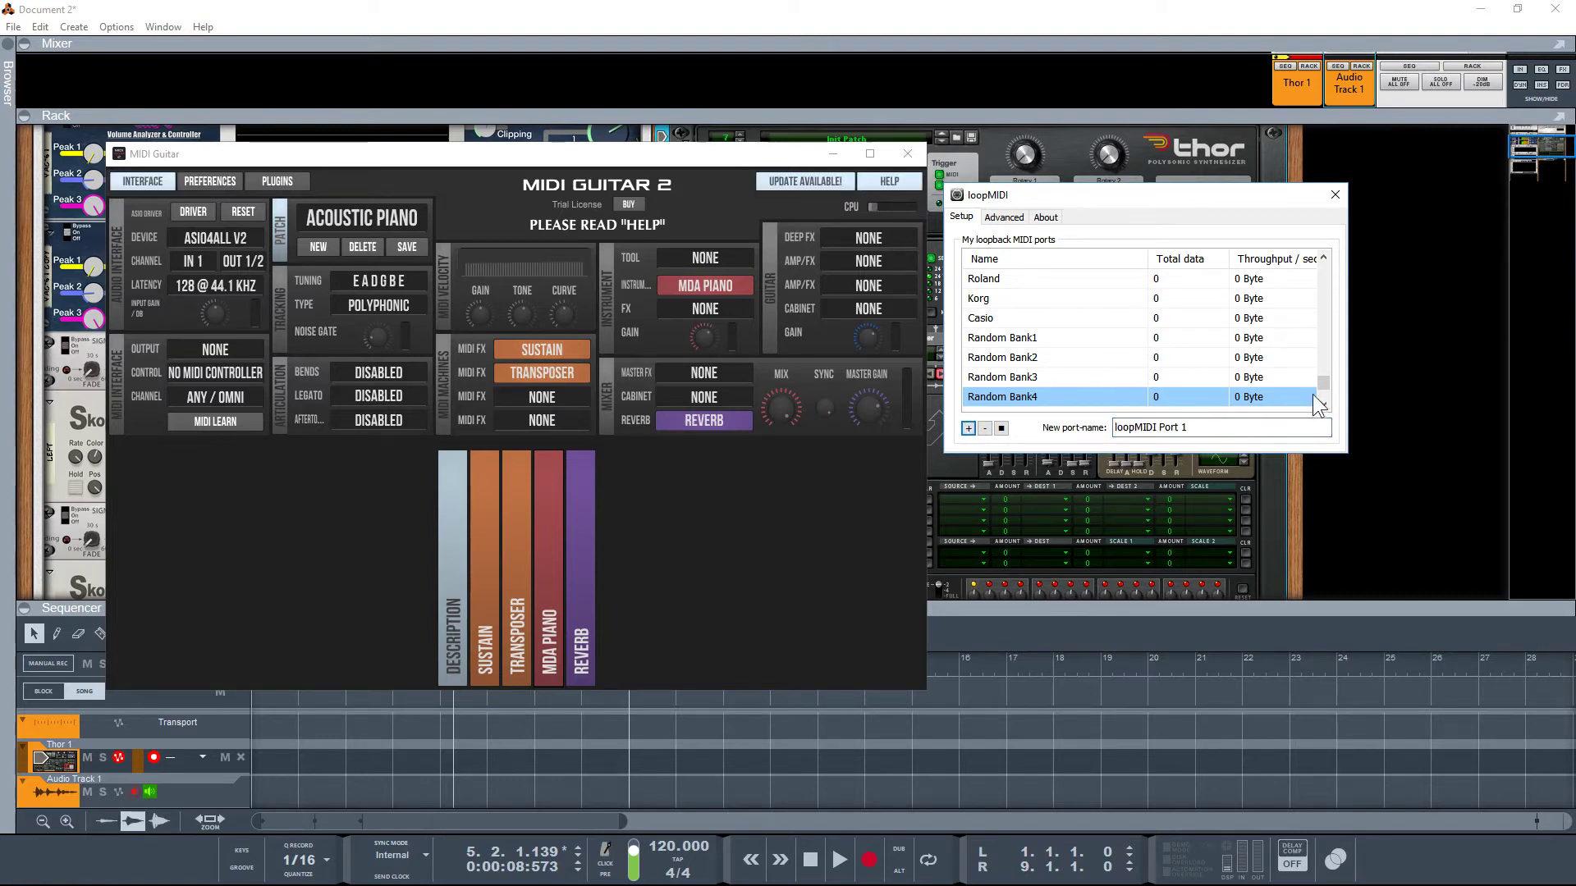
pyautogui.moveTo(1321, 384); pyautogui.dragTo(1325, 405)
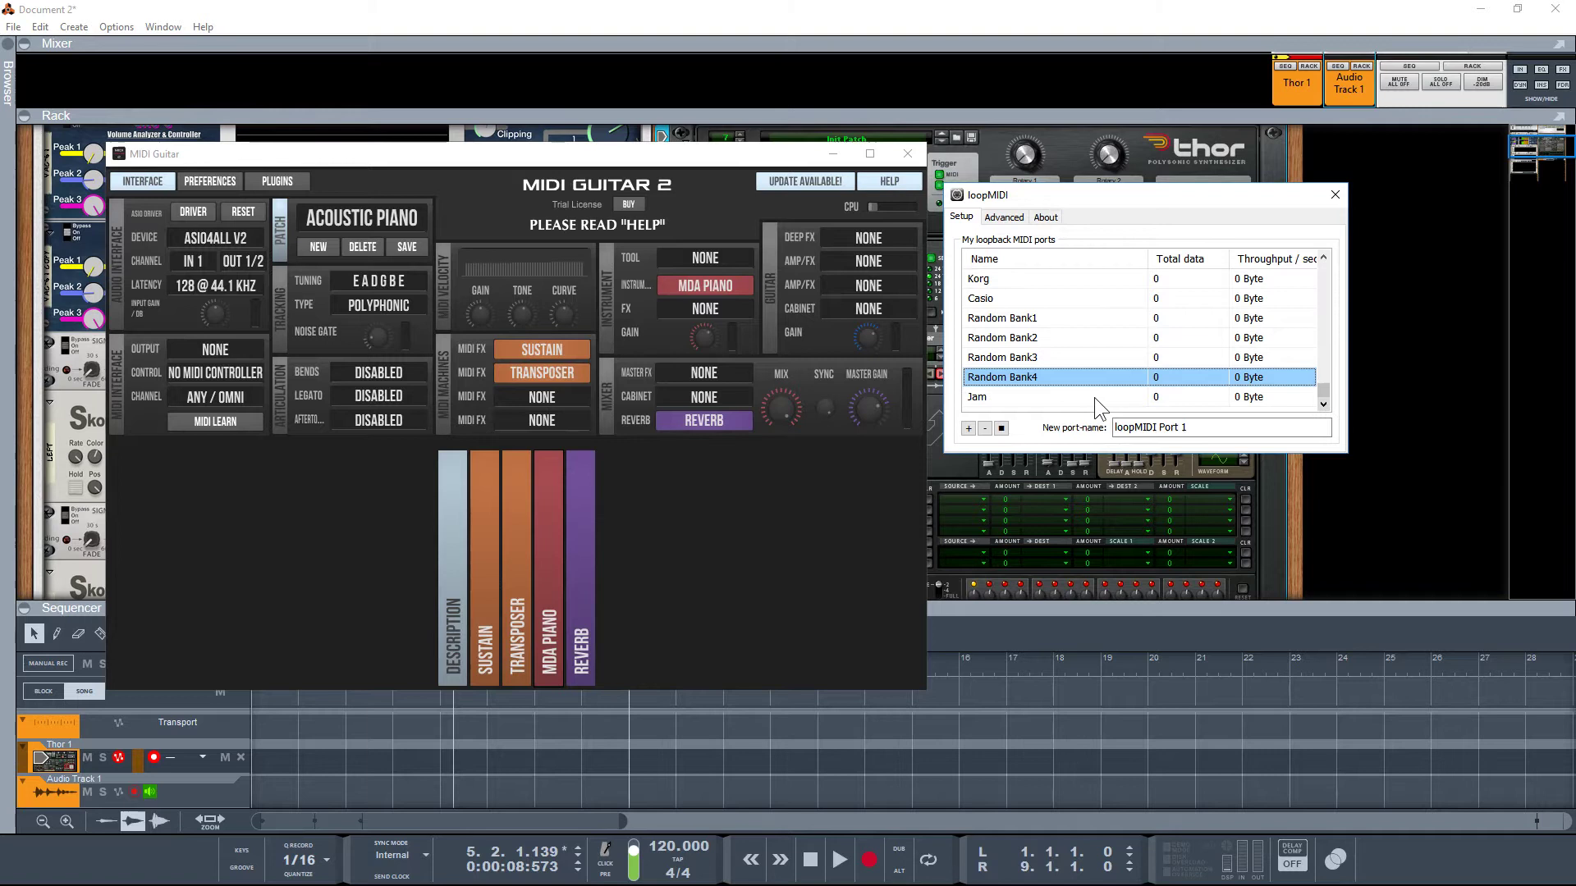
# Set MIDI Guitar 2's MIDI output to the JAM port
pyautogui.click(207, 346)
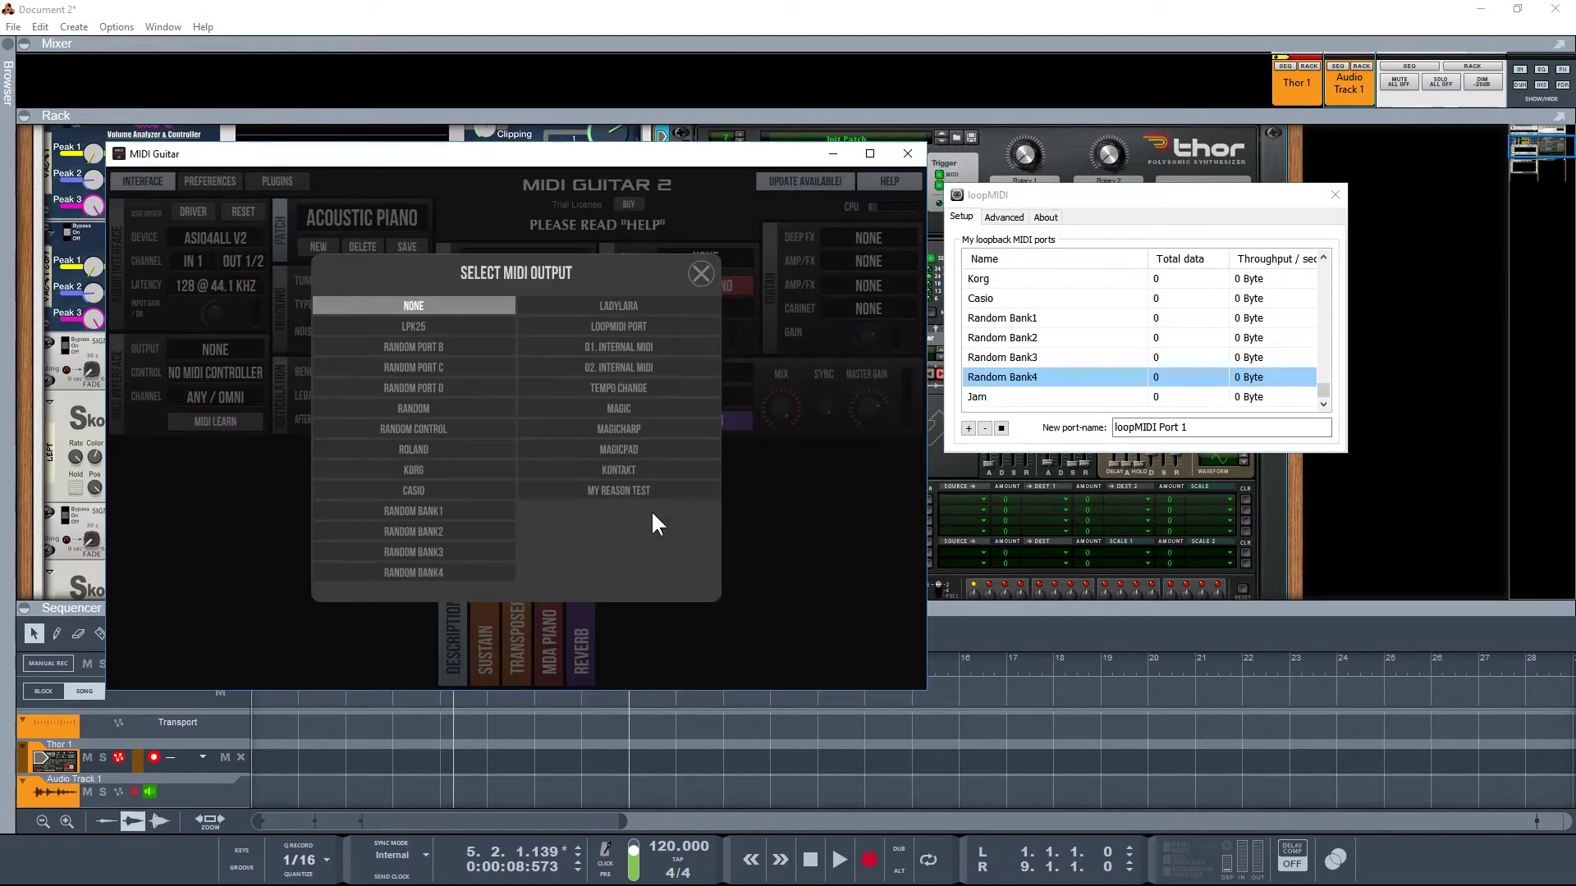
pyautogui.click(701, 273)
pyautogui.click(212, 344)
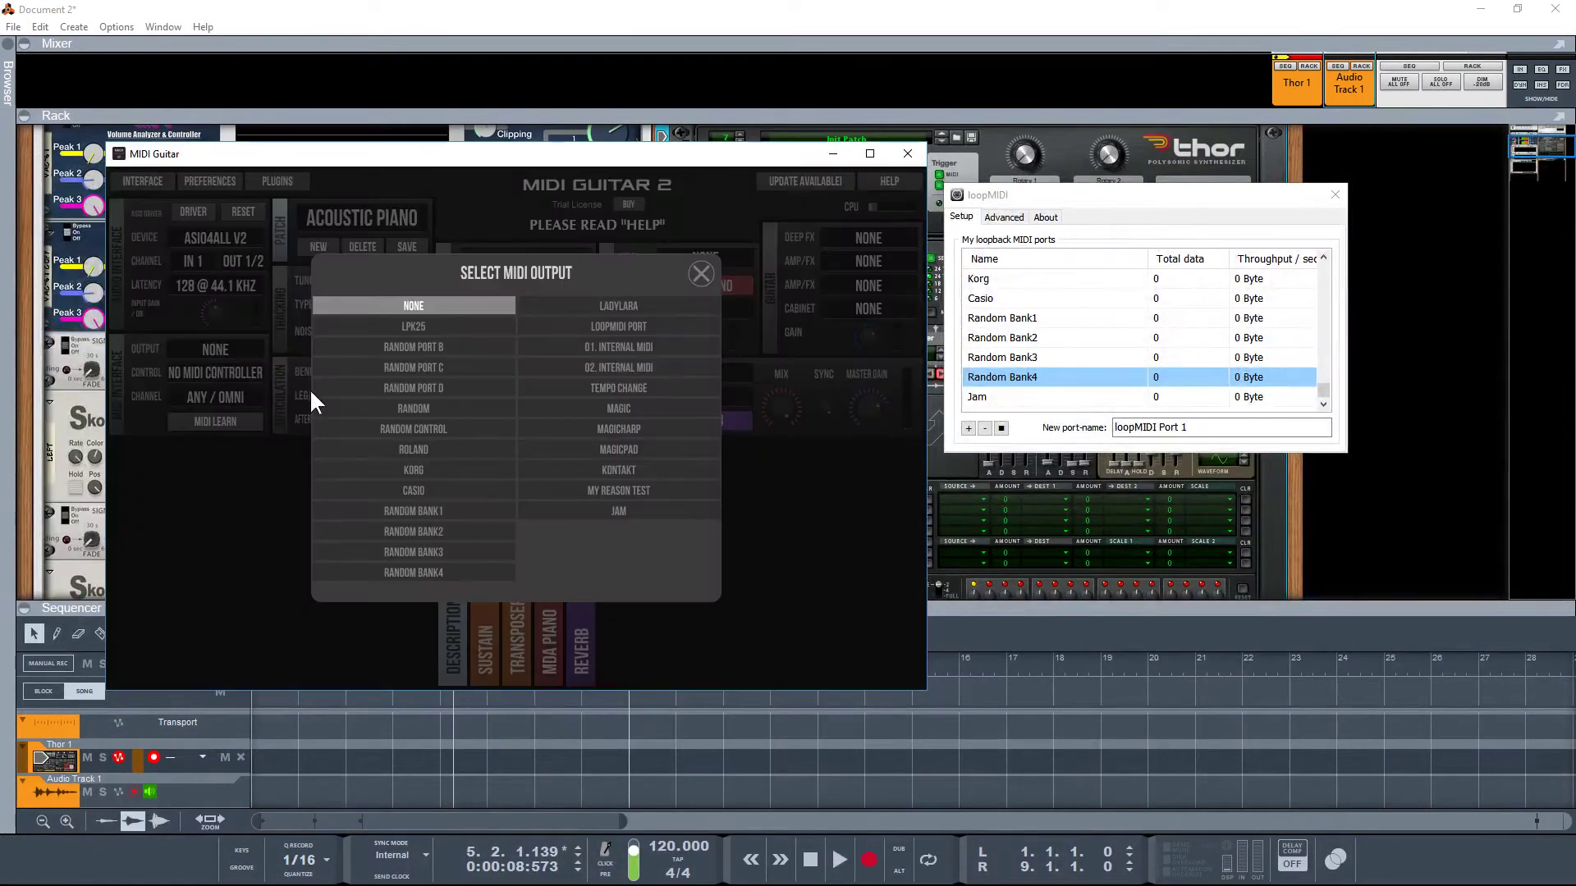
pyautogui.click(615, 513)
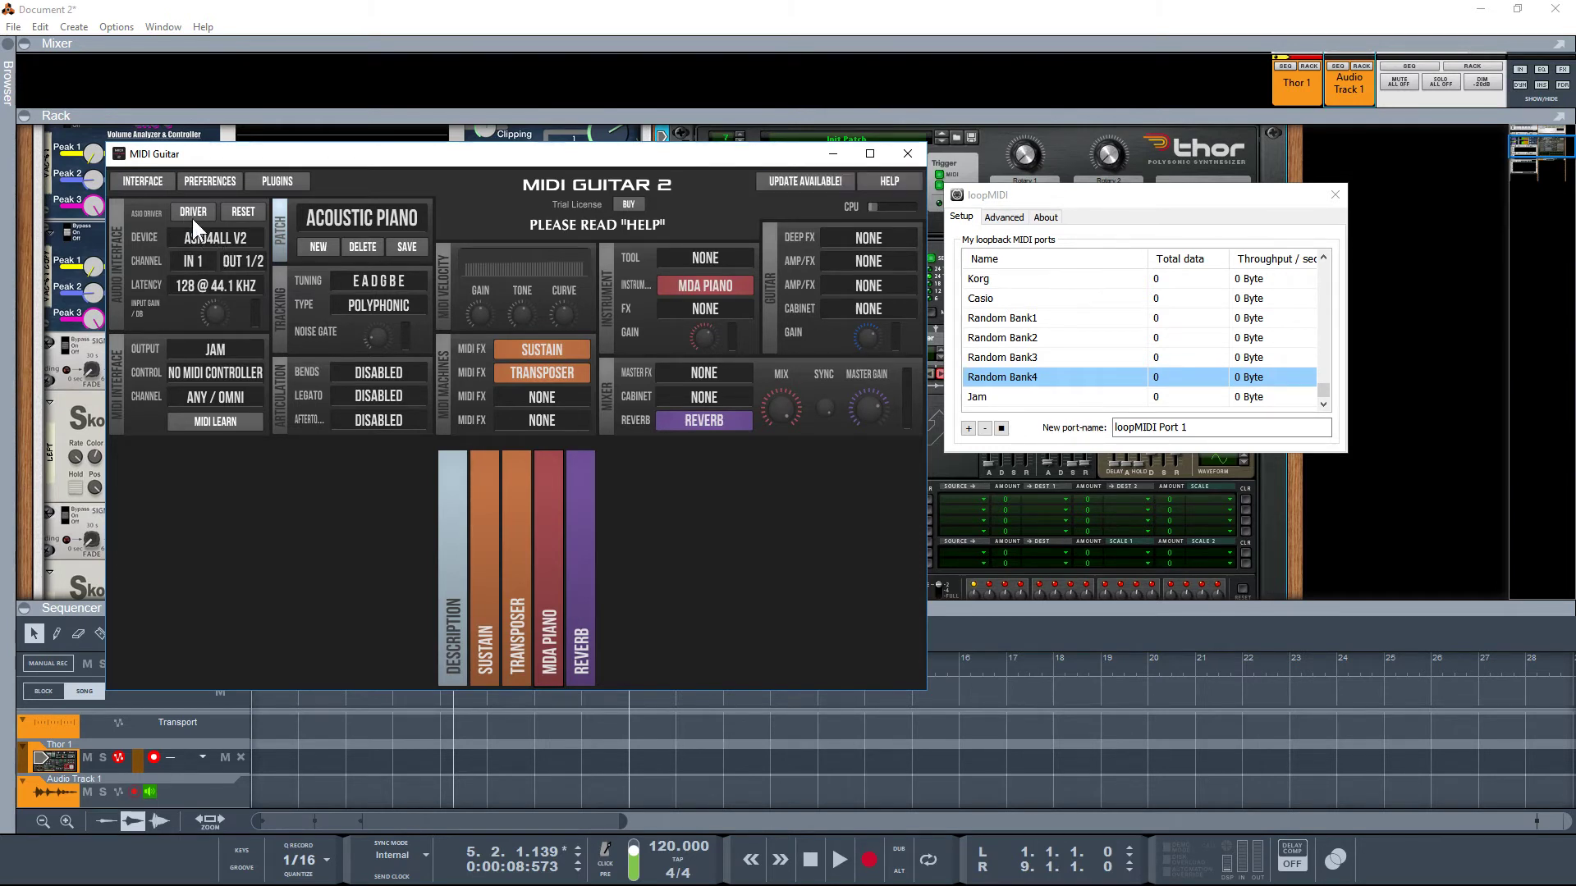
pyautogui.click(190, 206)
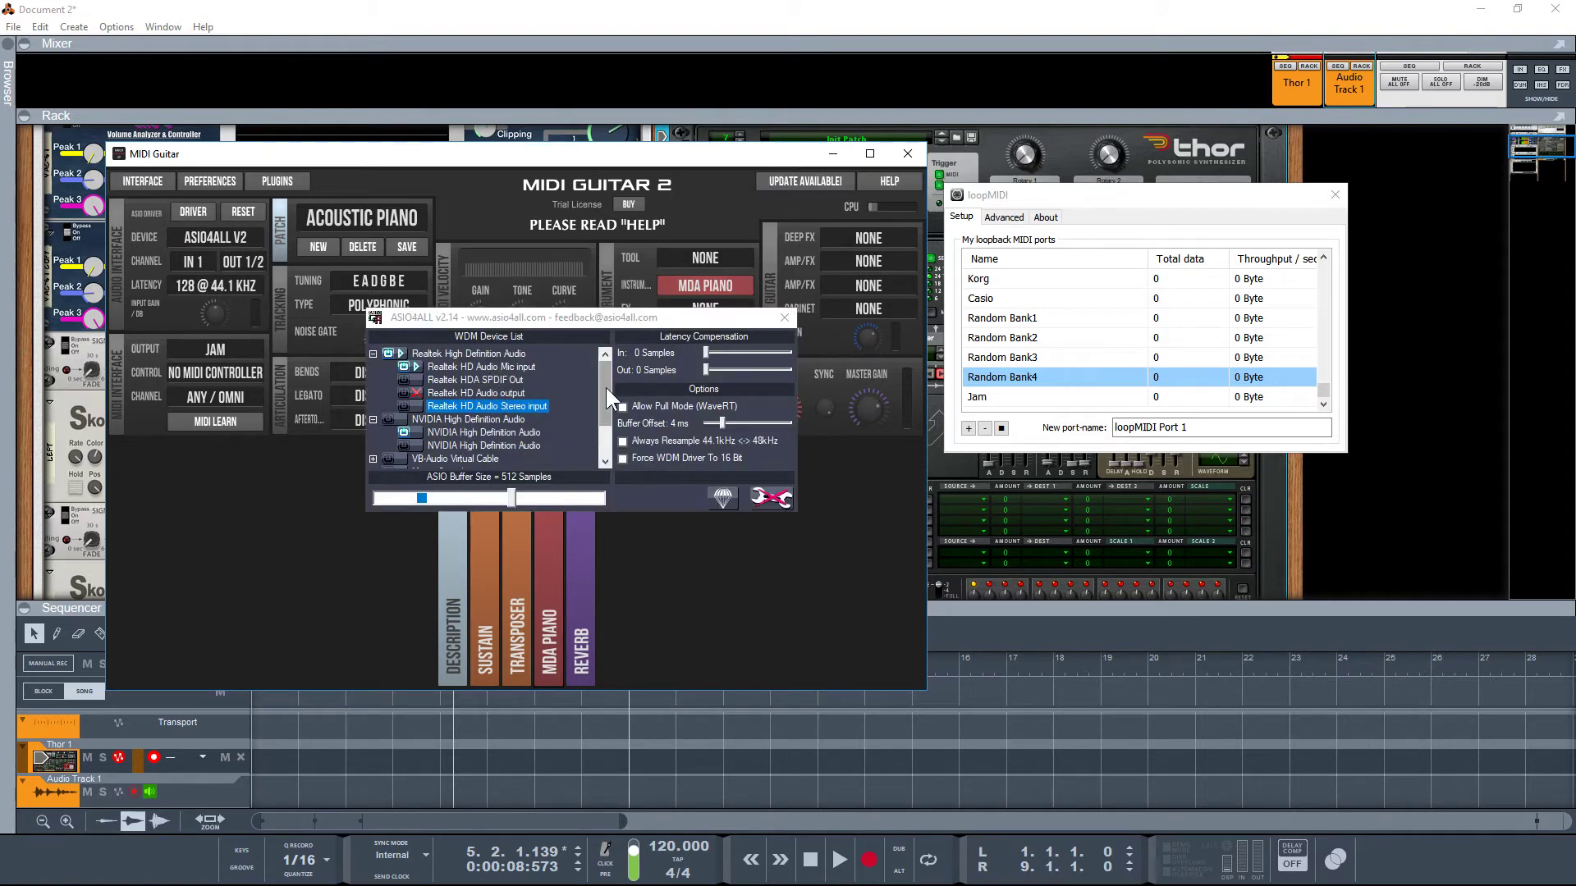
pyautogui.moveTo(606, 387)
pyautogui.mouseDown()
pyautogui.moveTo(609, 432)
pyautogui.moveTo(613, 368)
pyautogui.mouseUp()
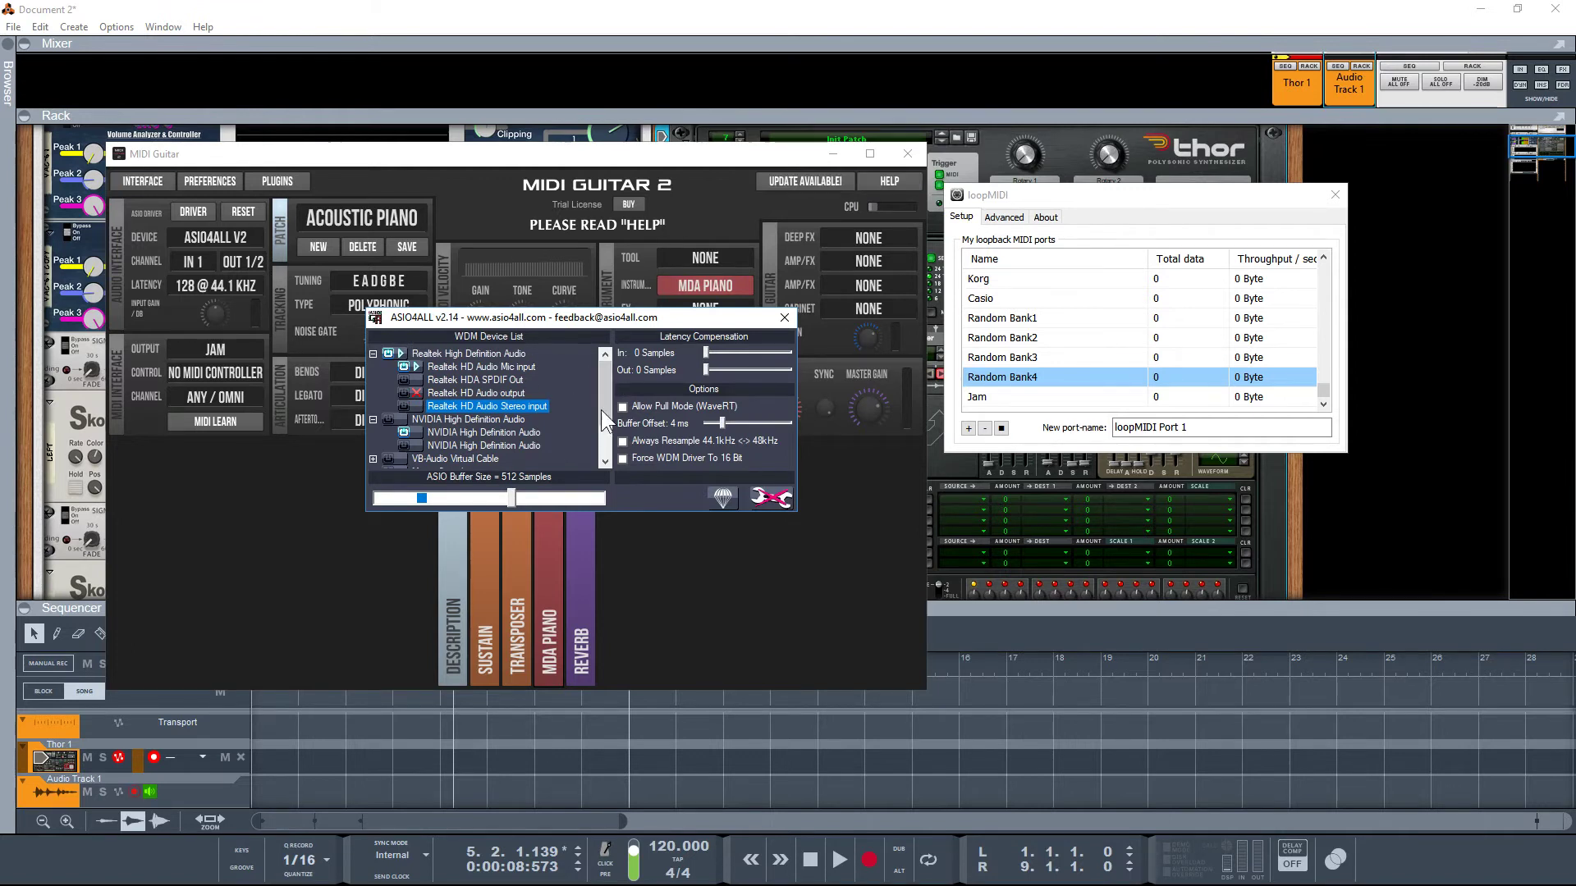
pyautogui.click(784, 318)
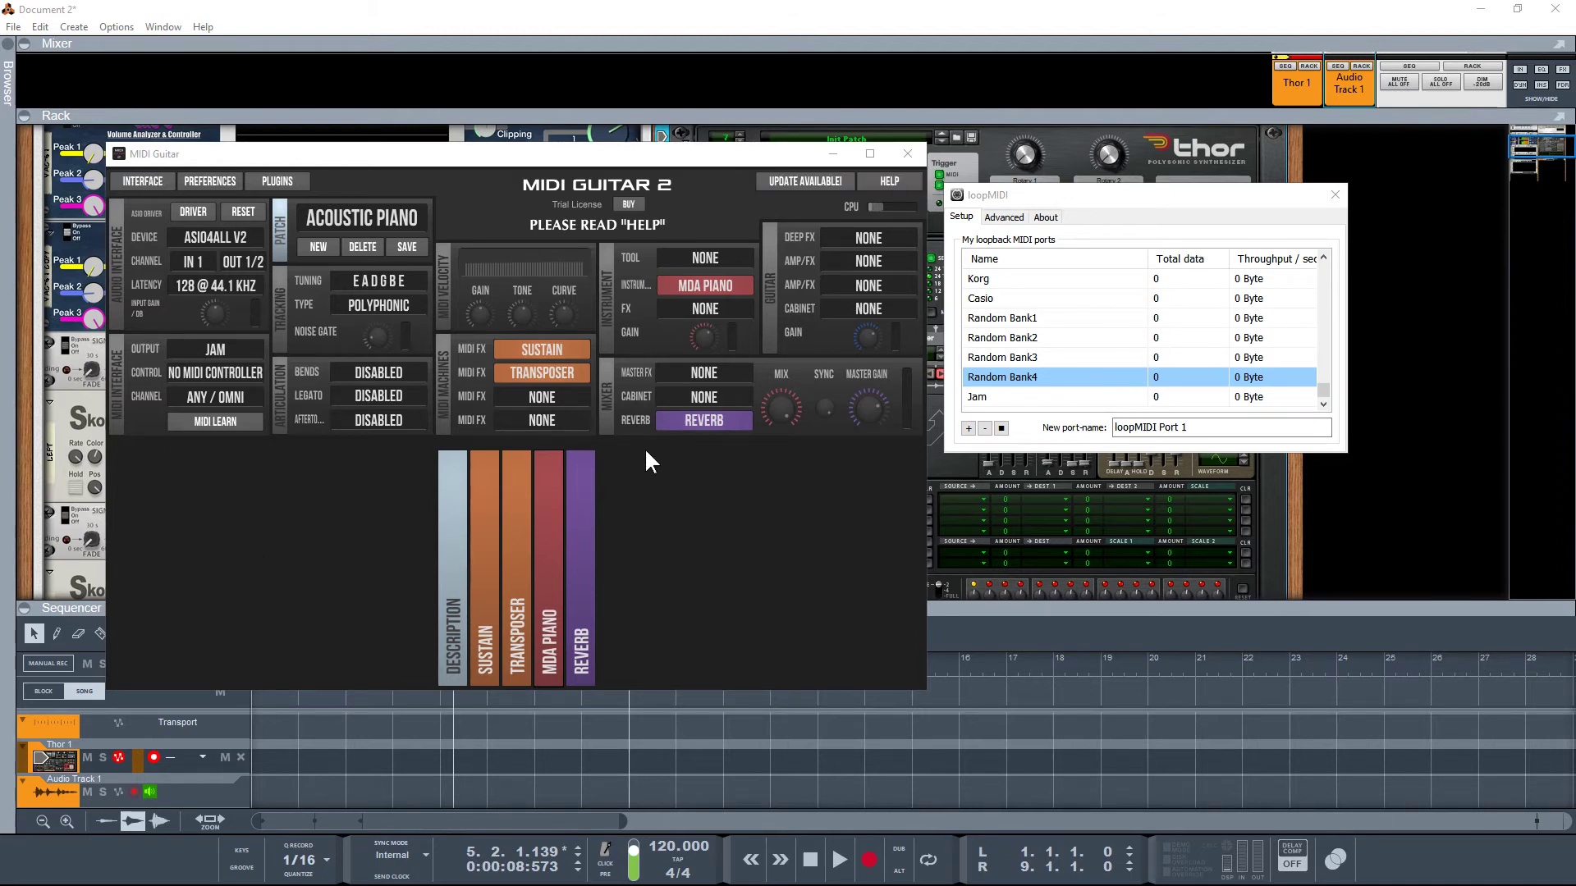
# In Reason's Control Surfaces preferences, add an <Other> MIDI Keyboard (No Controls) surface
pyautogui.click(37, 28)
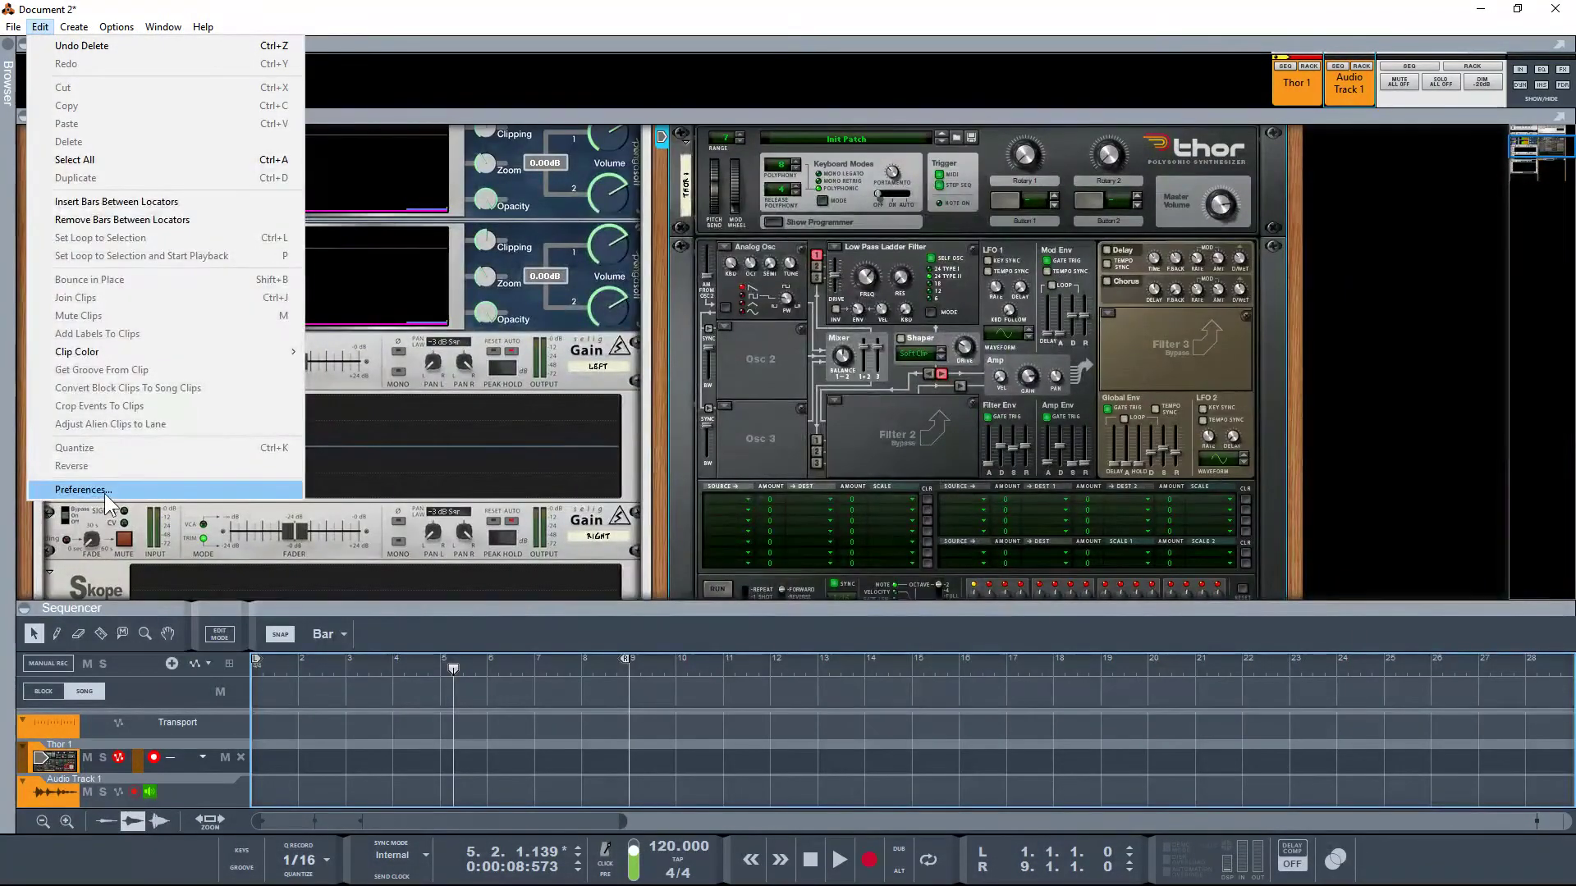
pyautogui.click(110, 489)
pyautogui.click(704, 154)
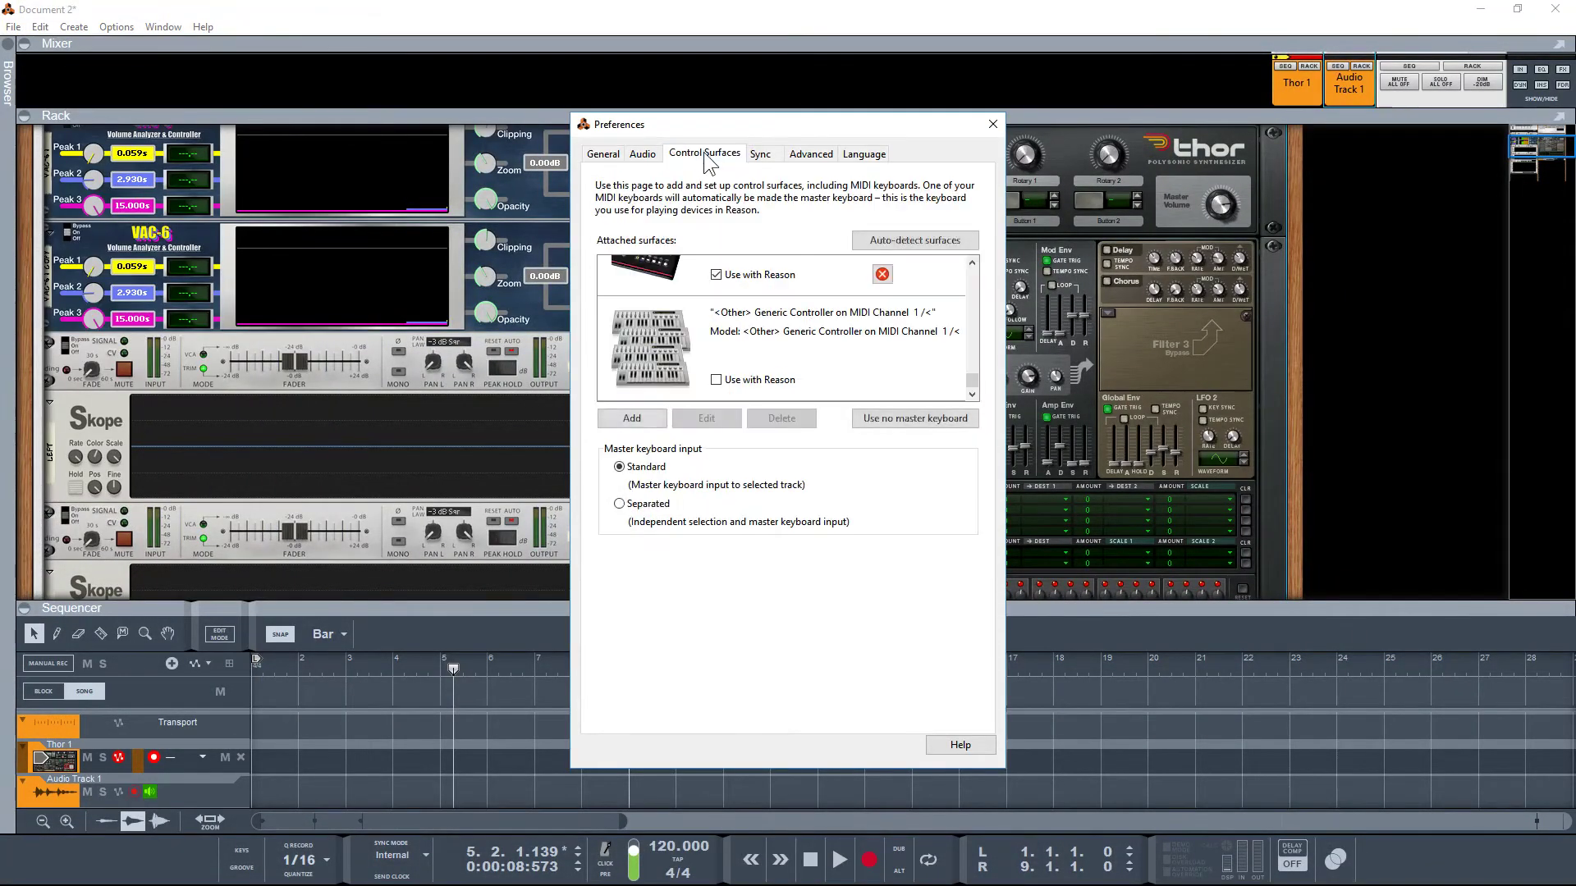
pyautogui.click(638, 417)
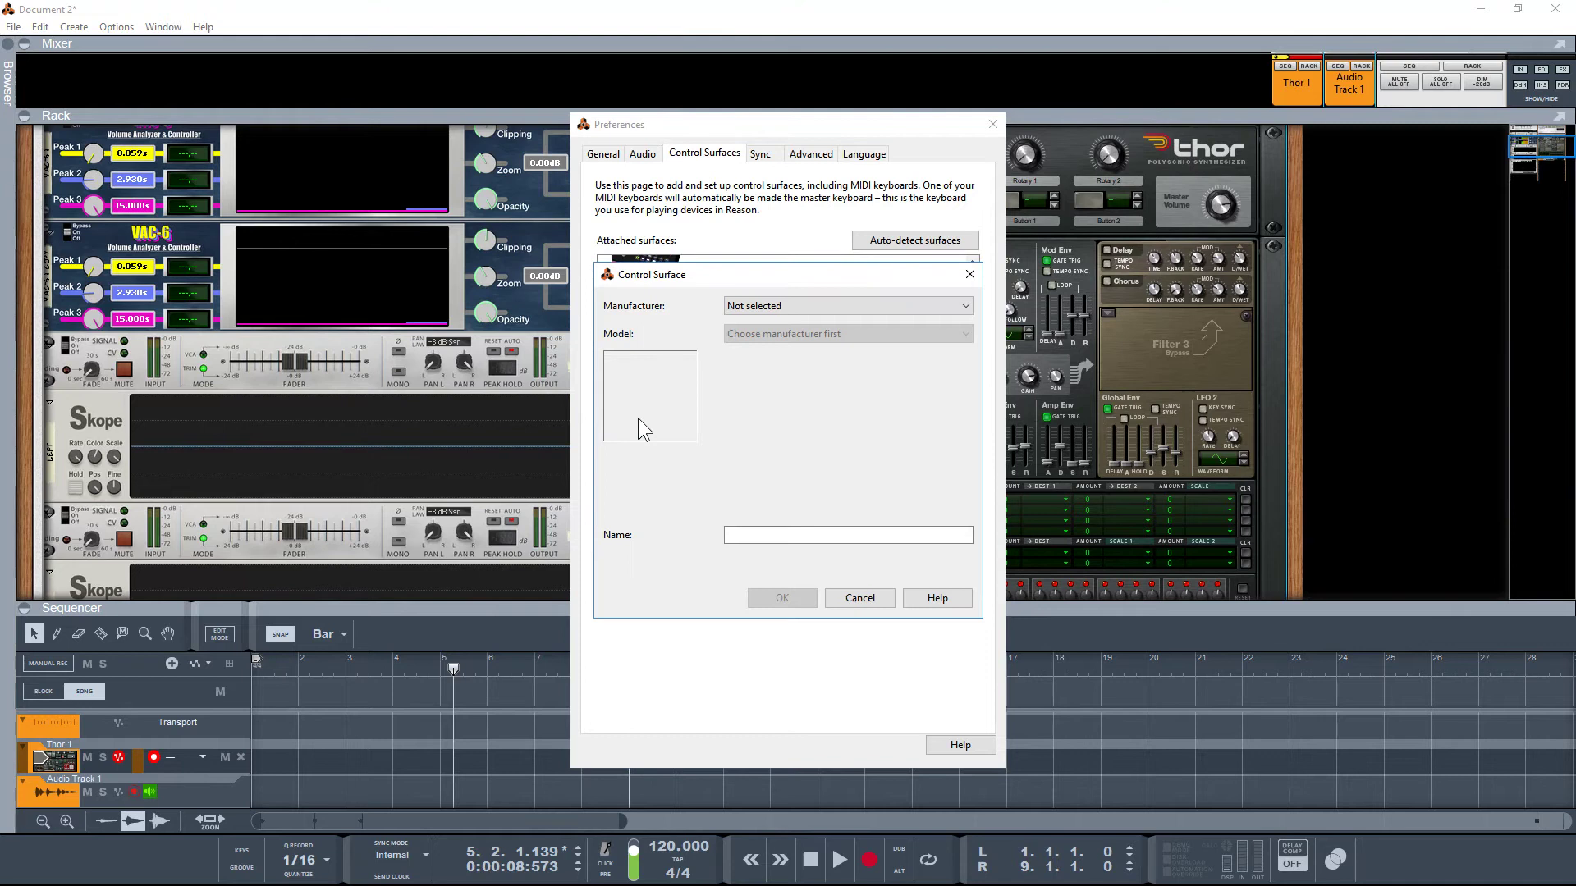
pyautogui.click(967, 311)
pyautogui.click(760, 340)
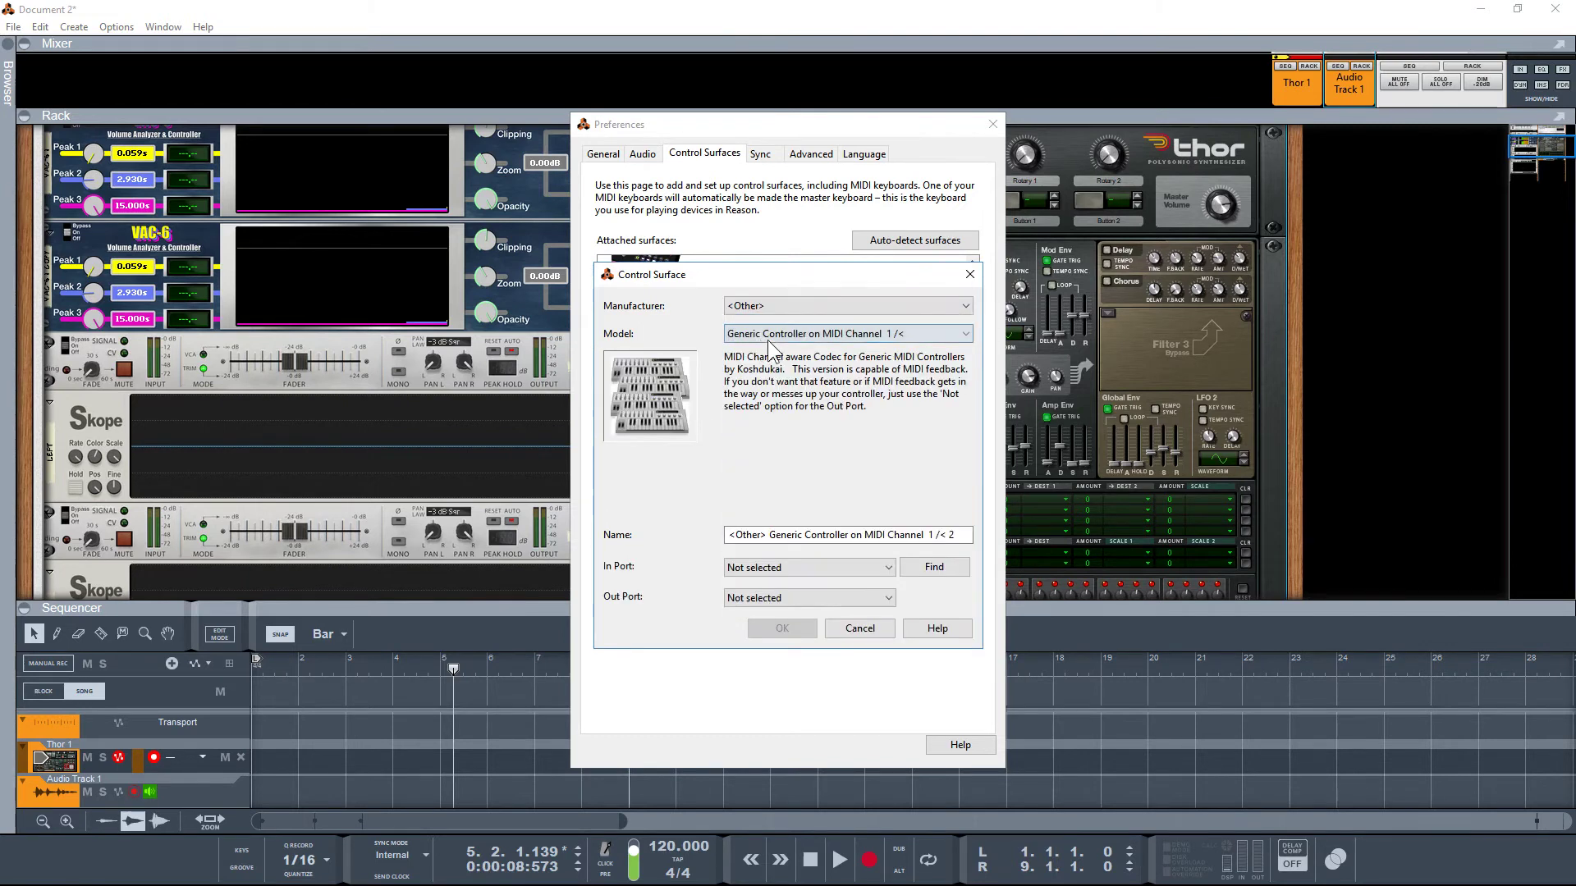
pyautogui.click(808, 335)
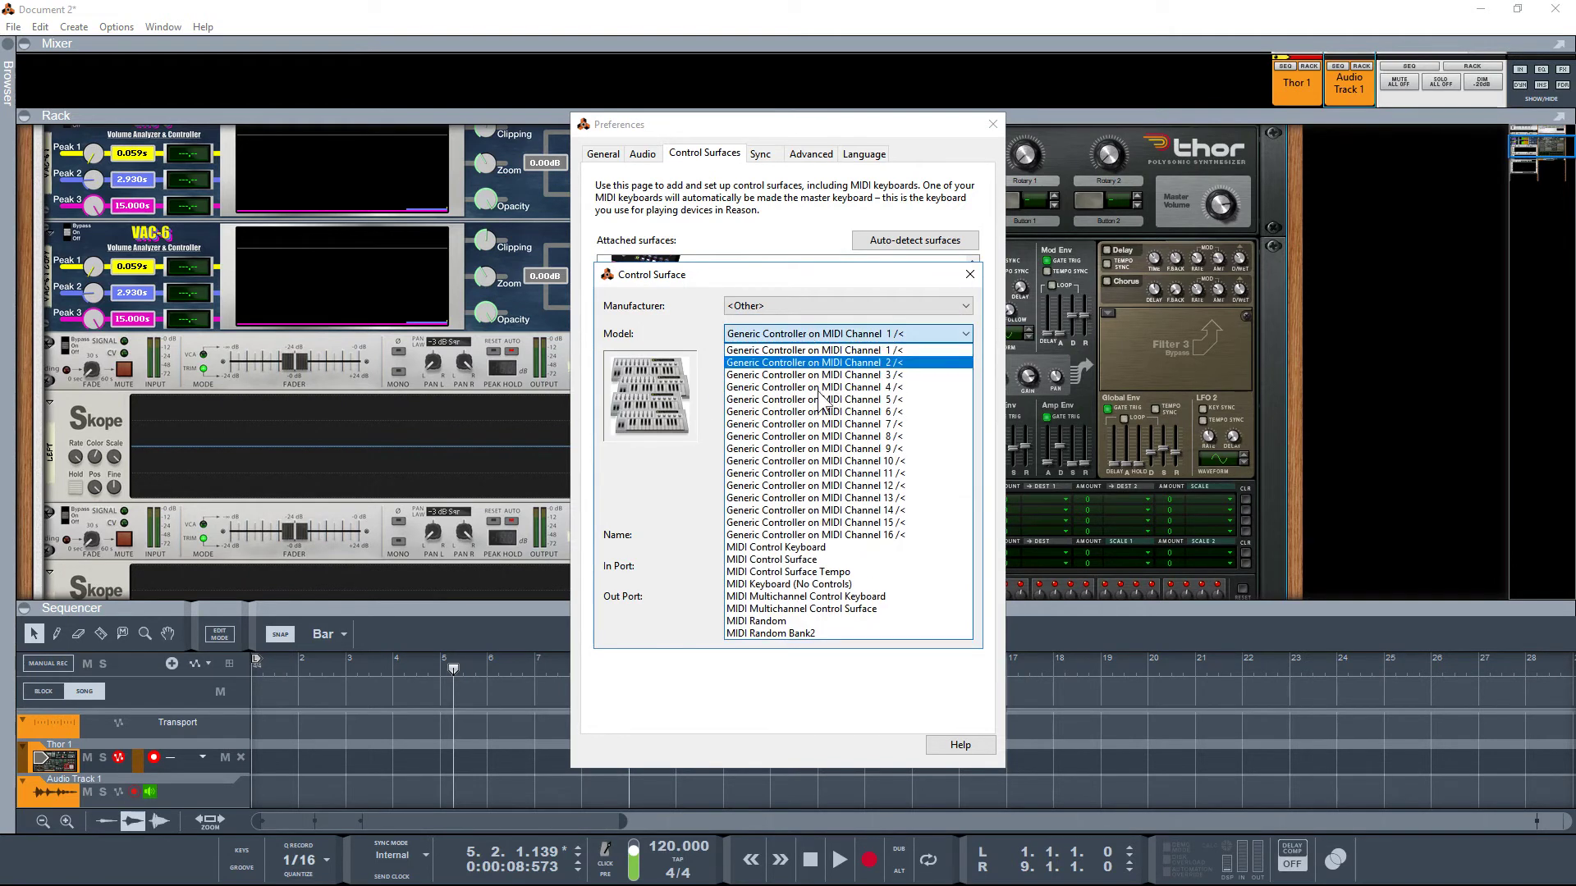
pyautogui.click(800, 585)
# Set the surface's MIDI input to Jam, name it 'Jam', and confirm
pyautogui.click(817, 570)
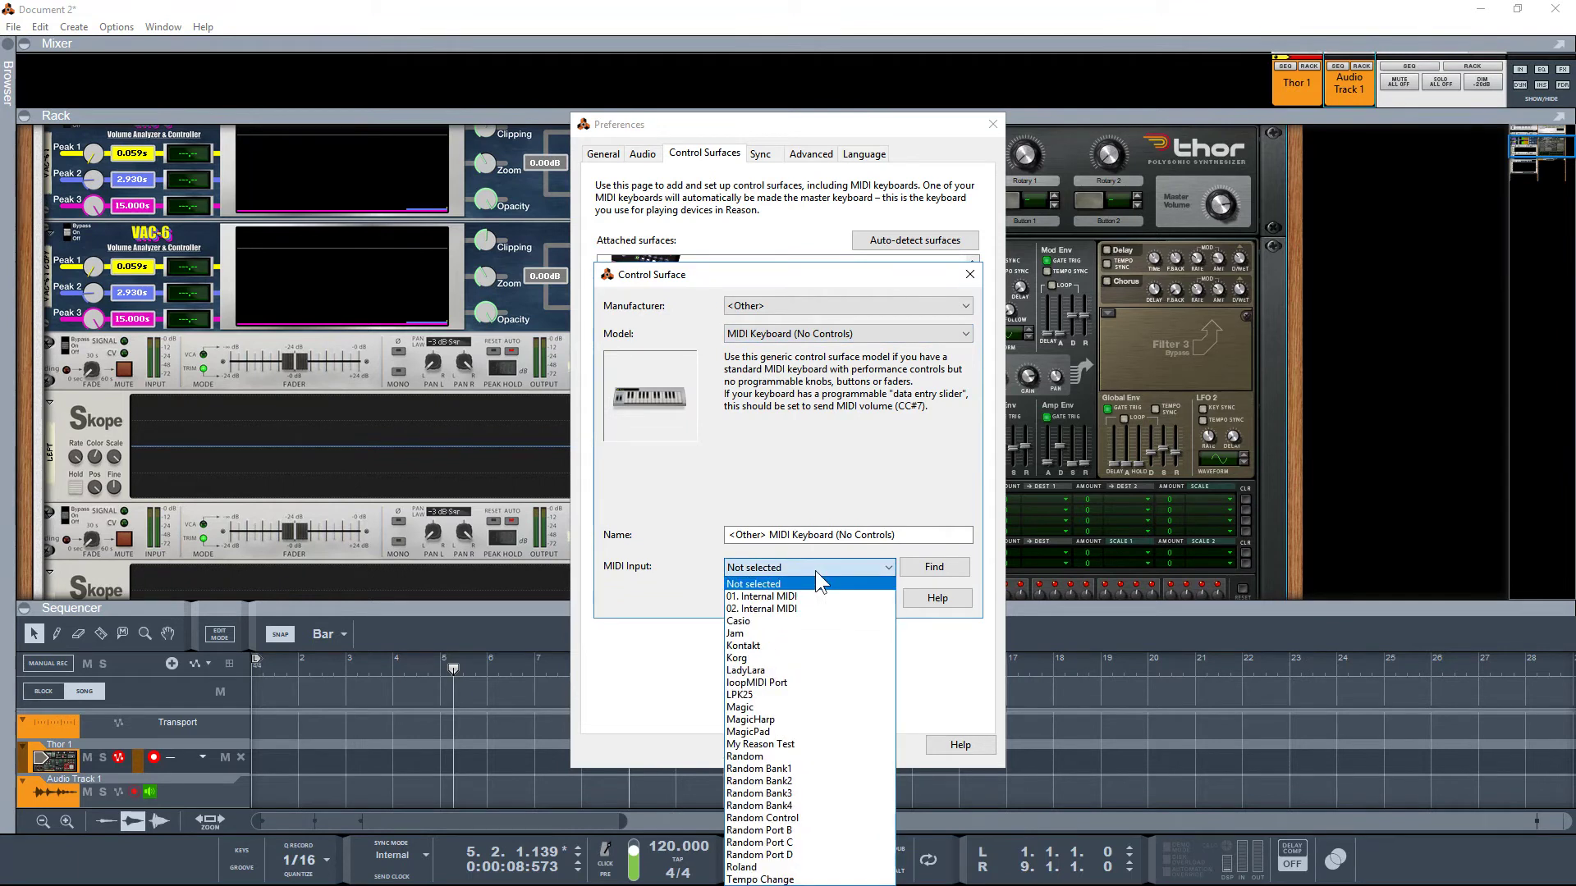
pyautogui.click(739, 634)
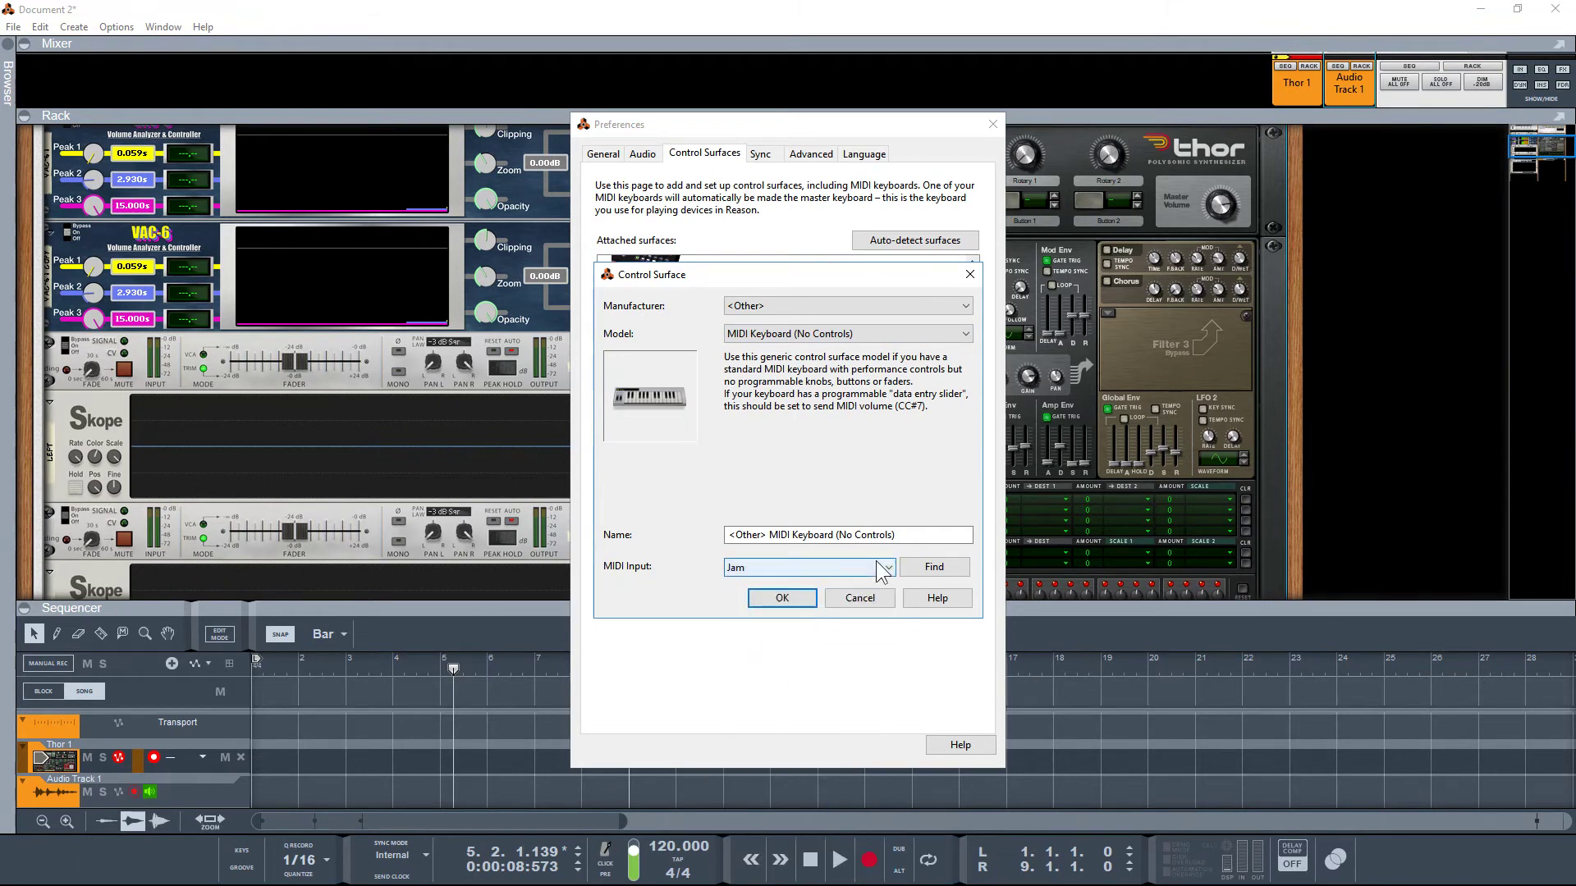
pyautogui.moveTo(909, 544); pyautogui.dragTo(599, 523)
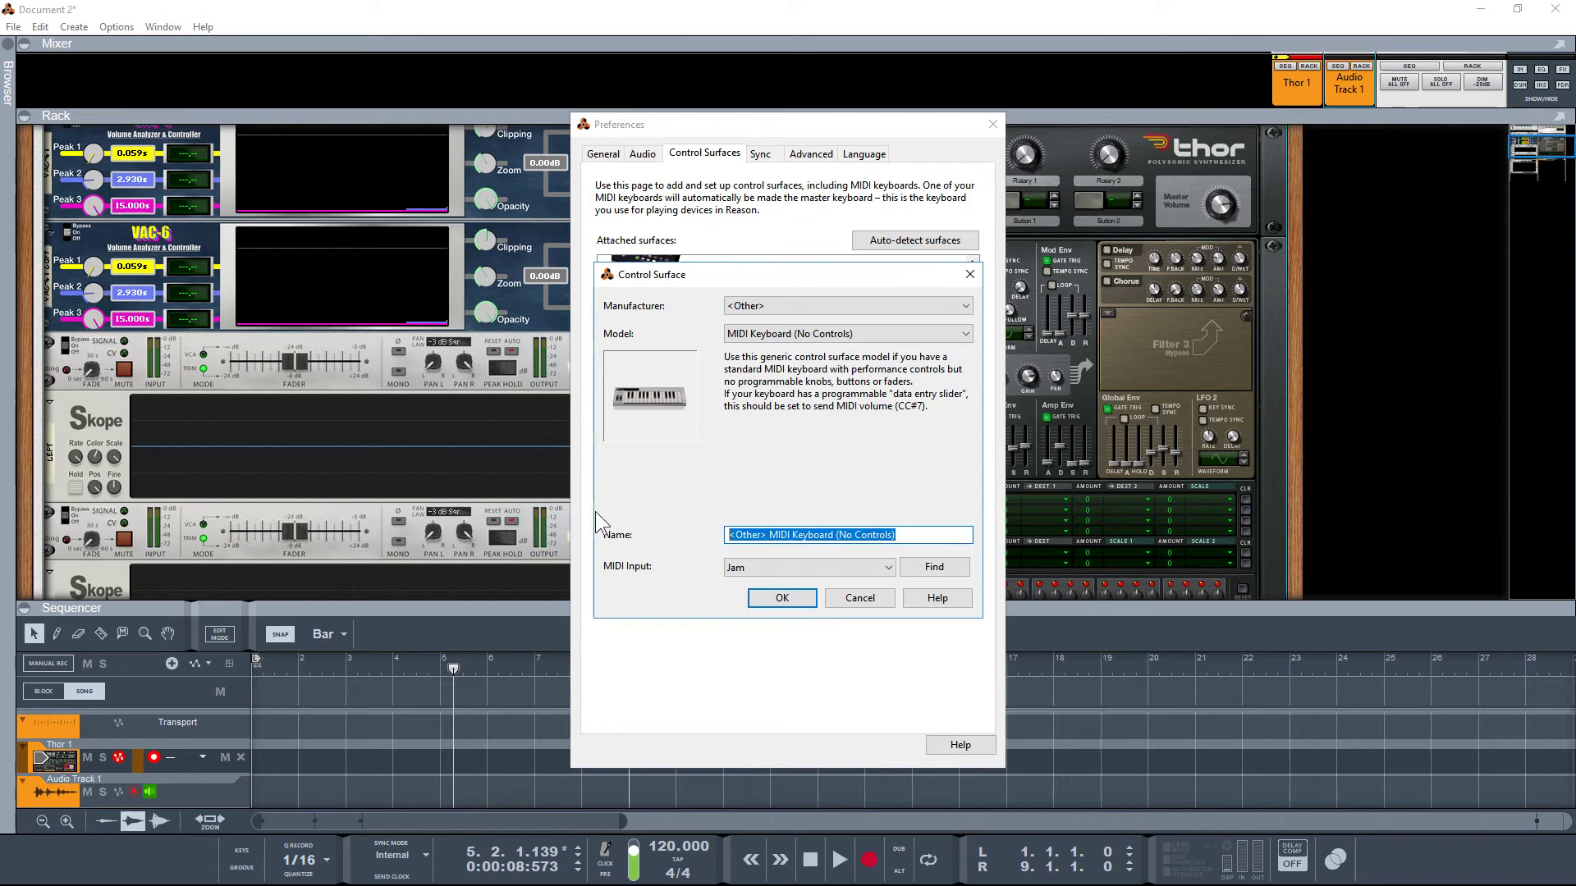
pyautogui.write('Jam')
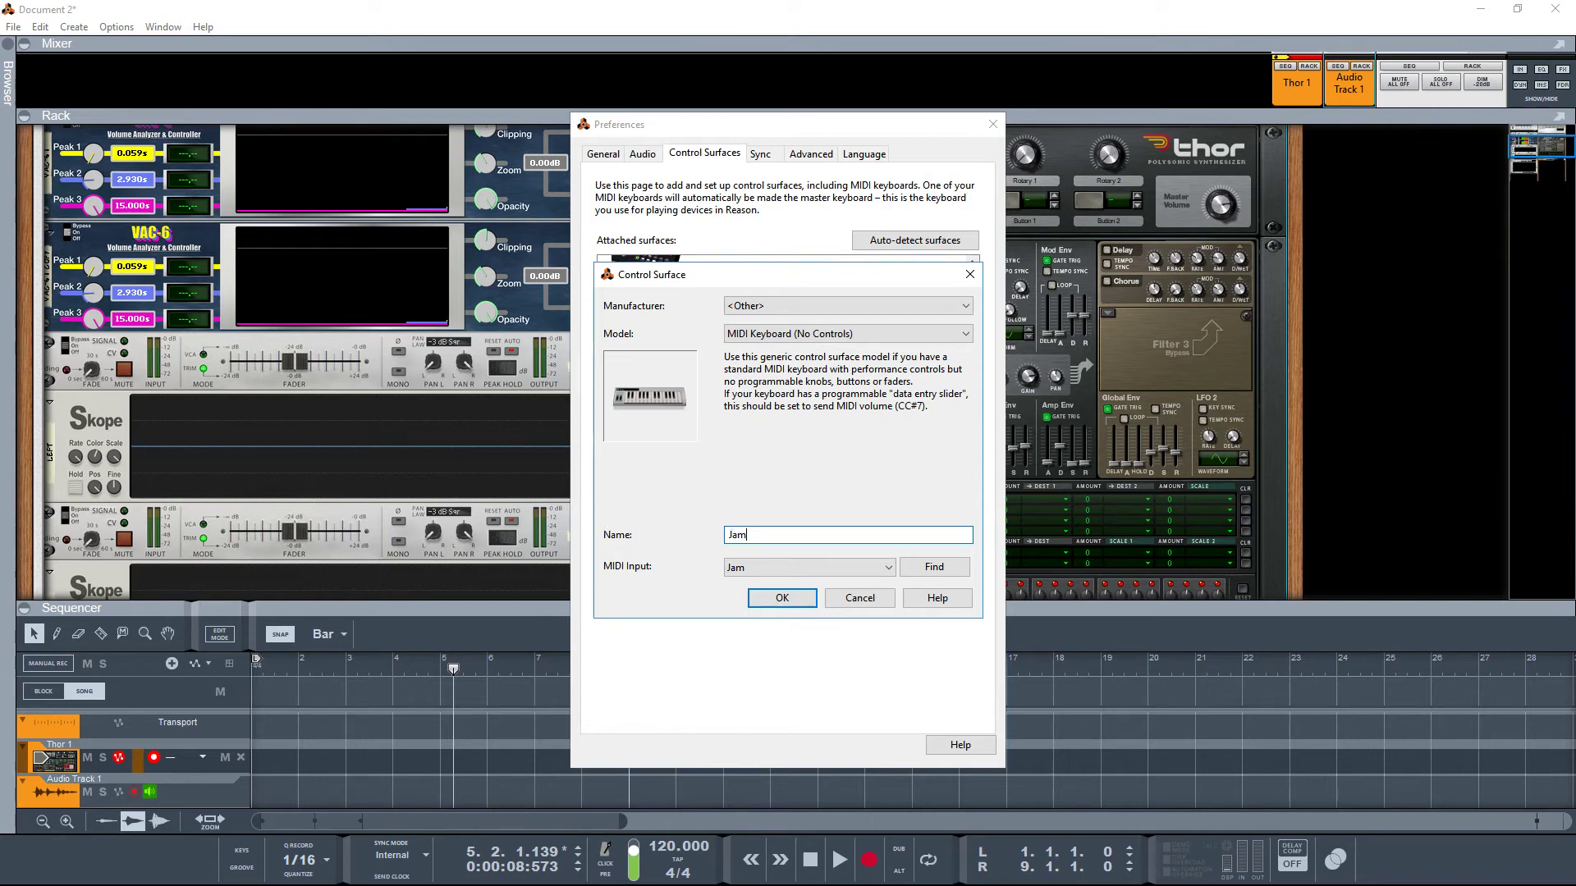
pyautogui.click(779, 596)
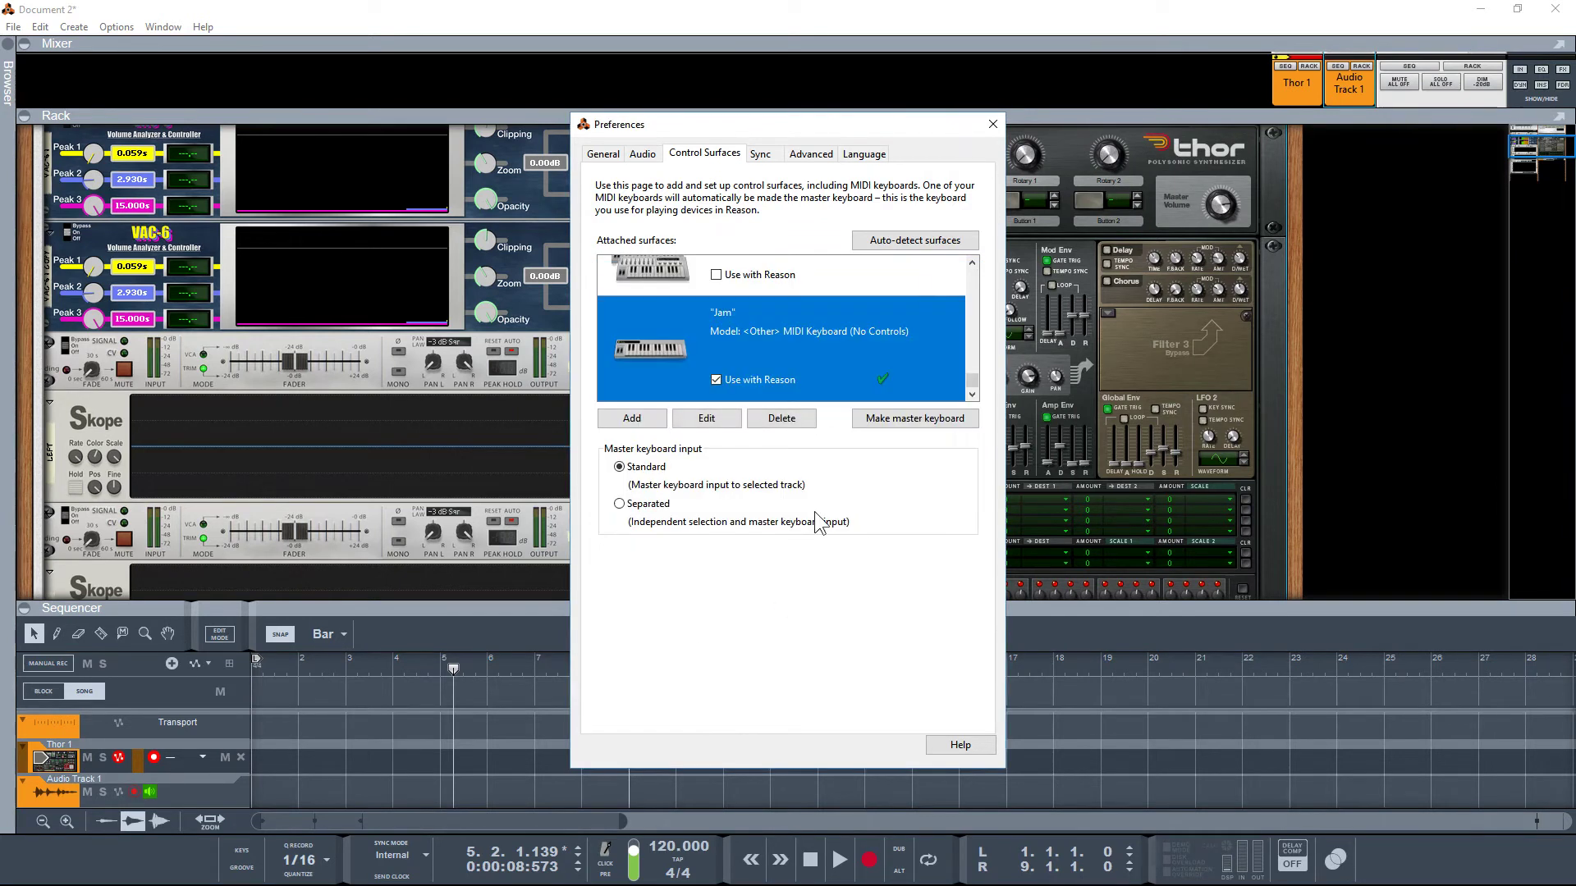
# Close Reason's preferences and select the Thor synth in the rack
pyautogui.click(993, 124)
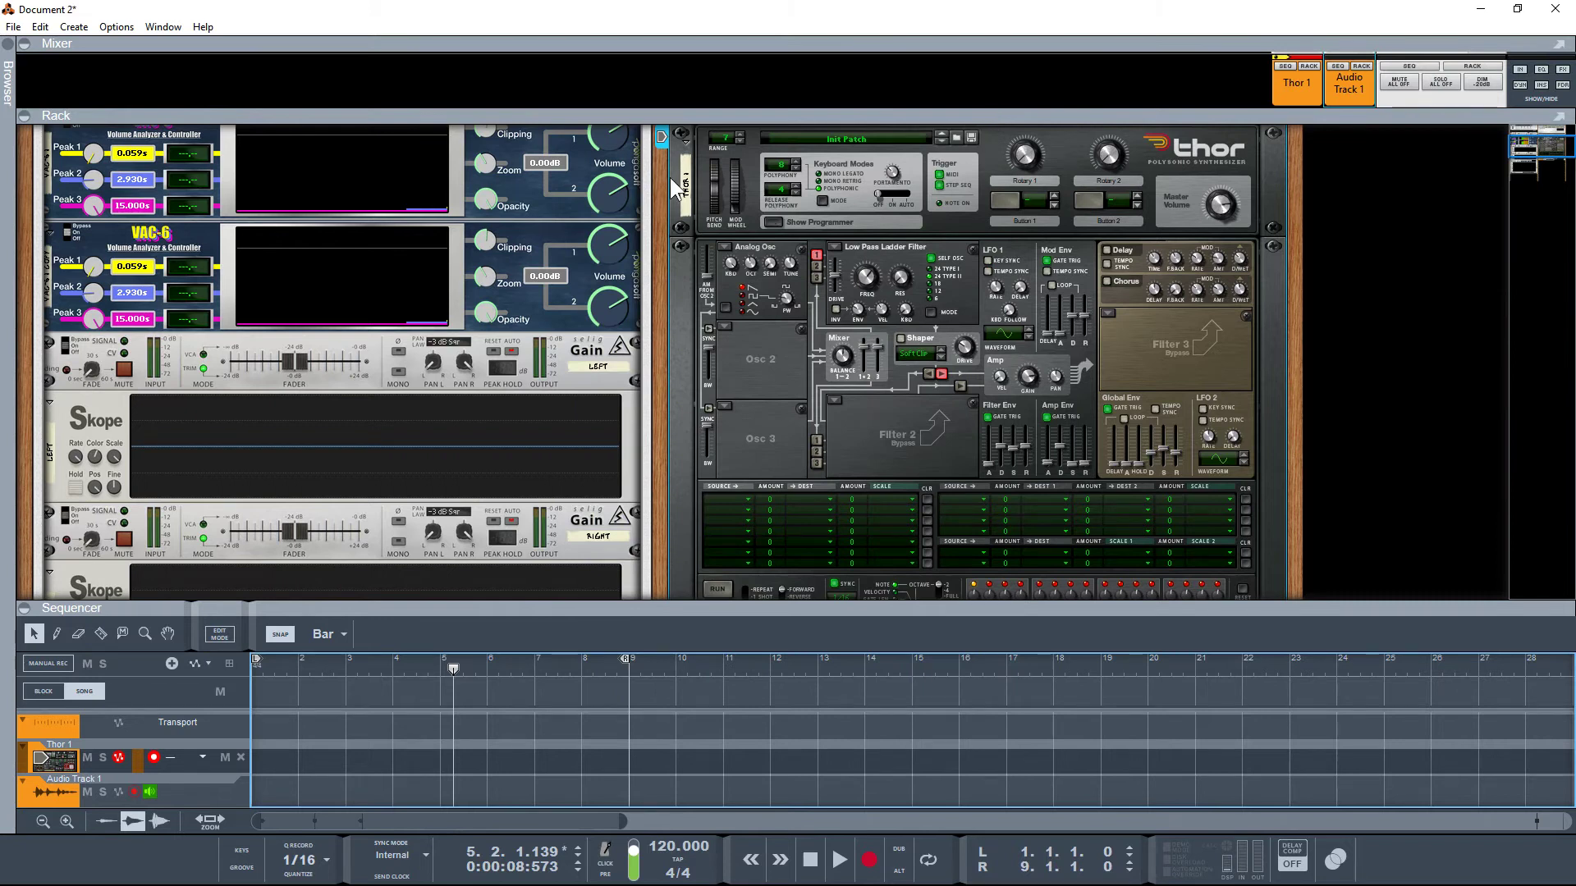
pyautogui.click(678, 266)
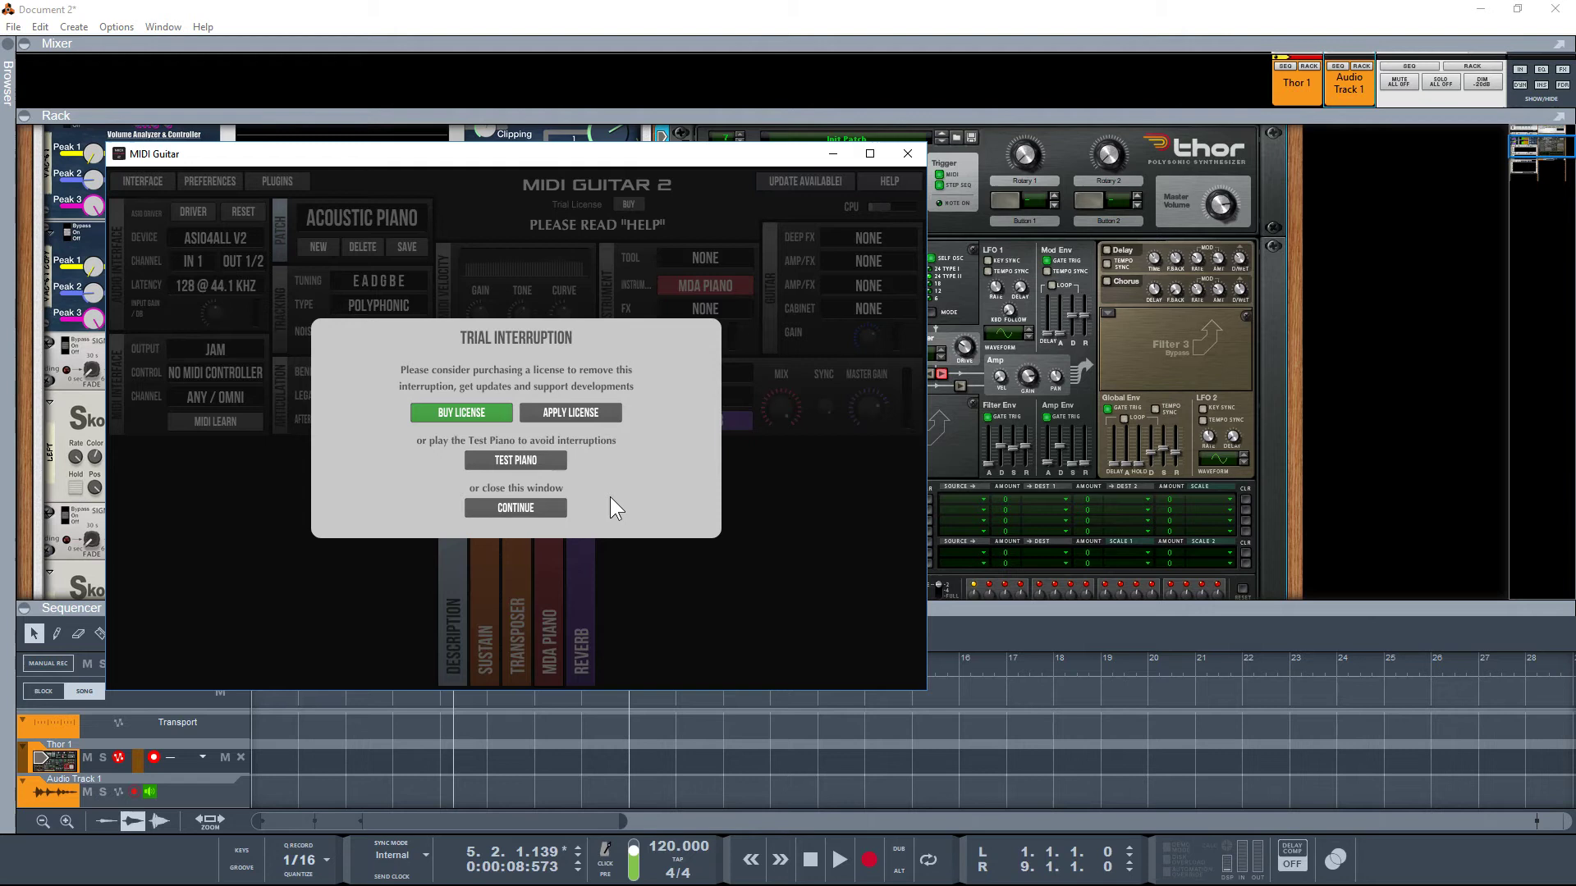
# Dismiss MIDI Guitar 2's Trial Interruption prompt with CONTINUE
pyautogui.click(514, 507)
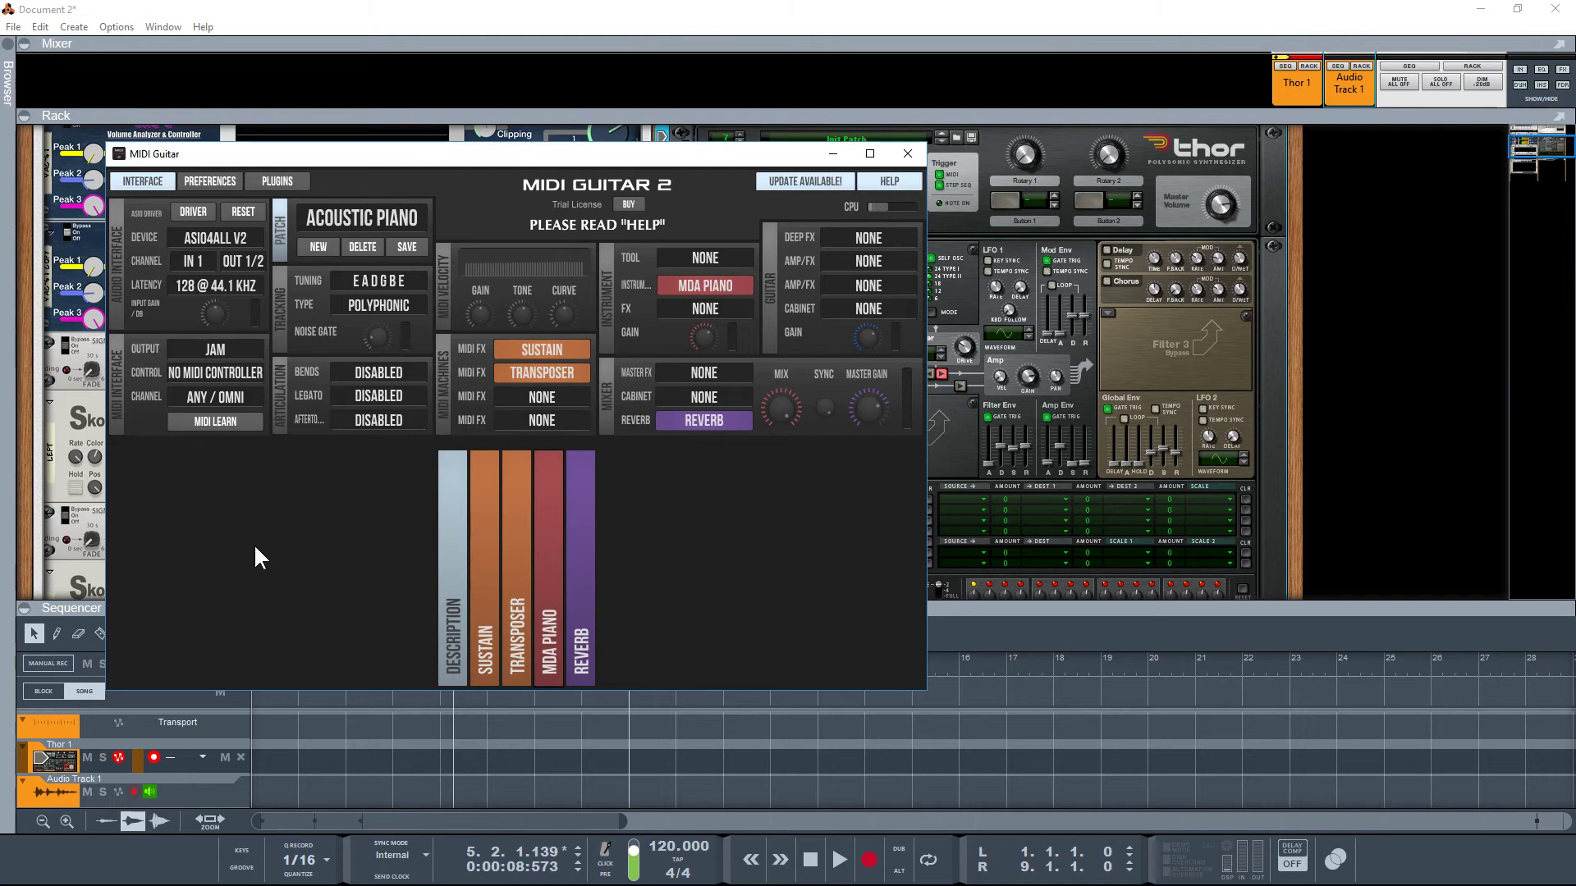